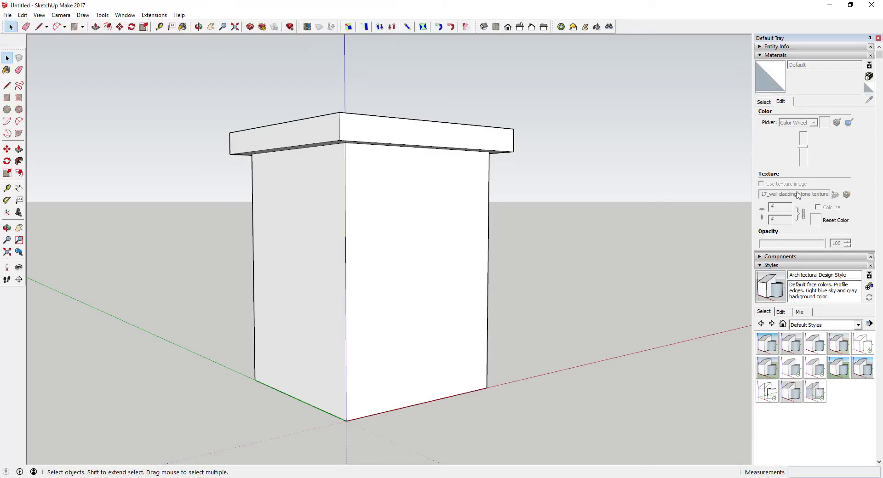
- Show the Brick, Cladding and Siding material collection and select the pillar's front face
left_click(764, 102)
left_click(812, 117)
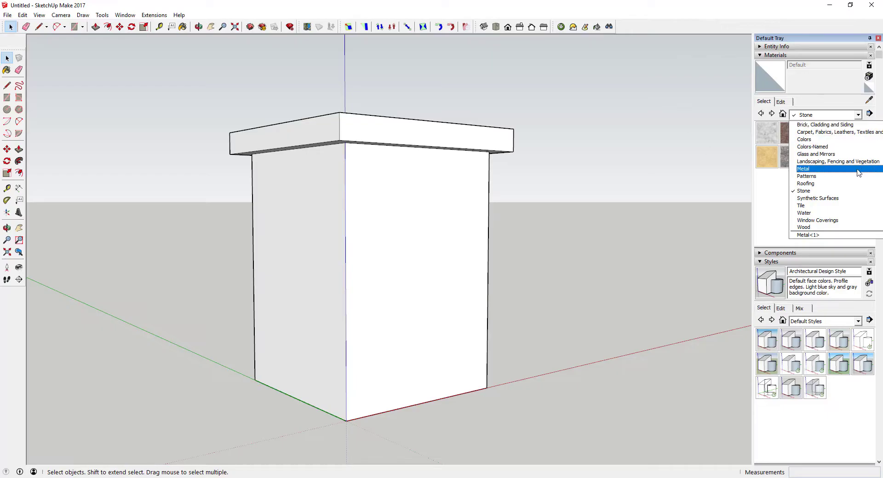
left_click(817, 192)
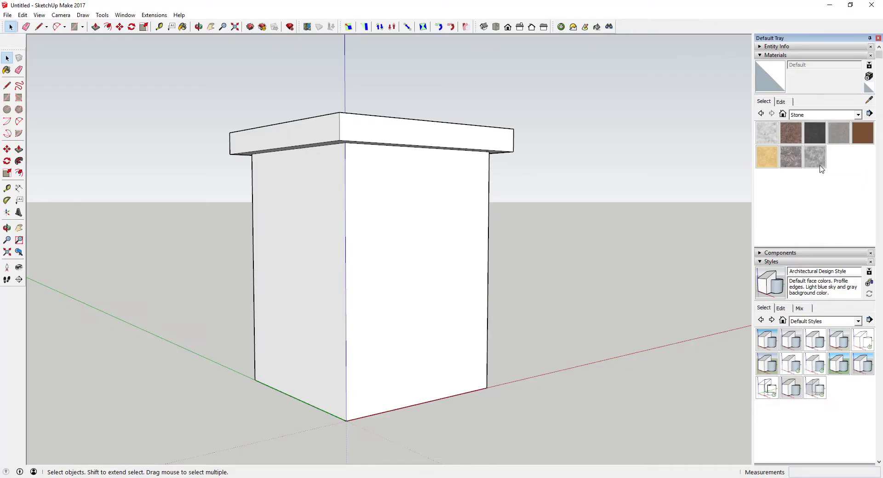
left_click(819, 115)
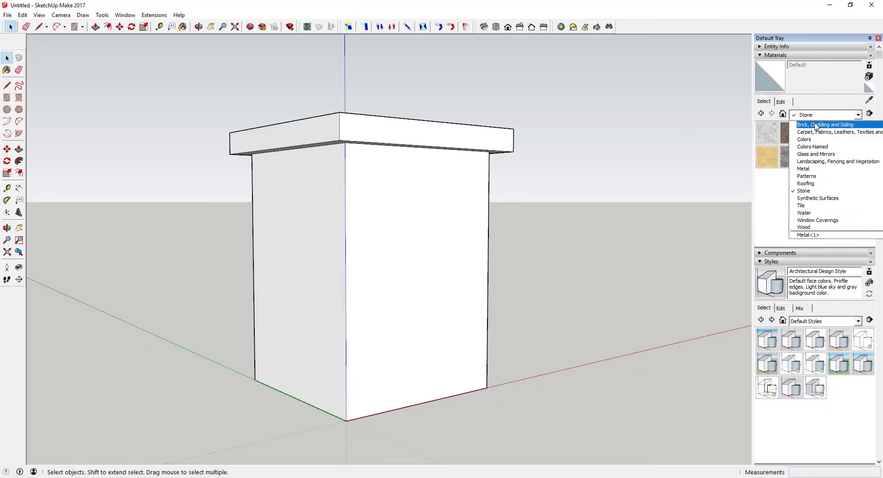
left_click(816, 125)
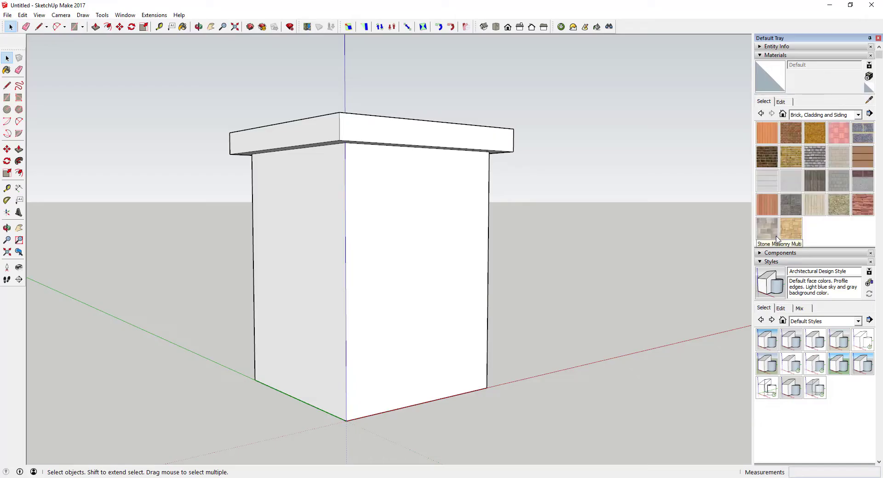
left_click(375, 285)
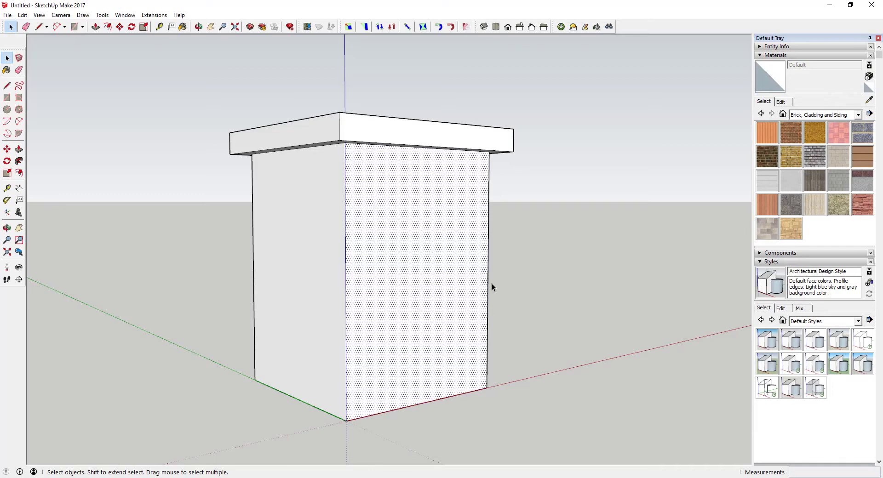
middle_click_drag(491, 285, 416, 262)
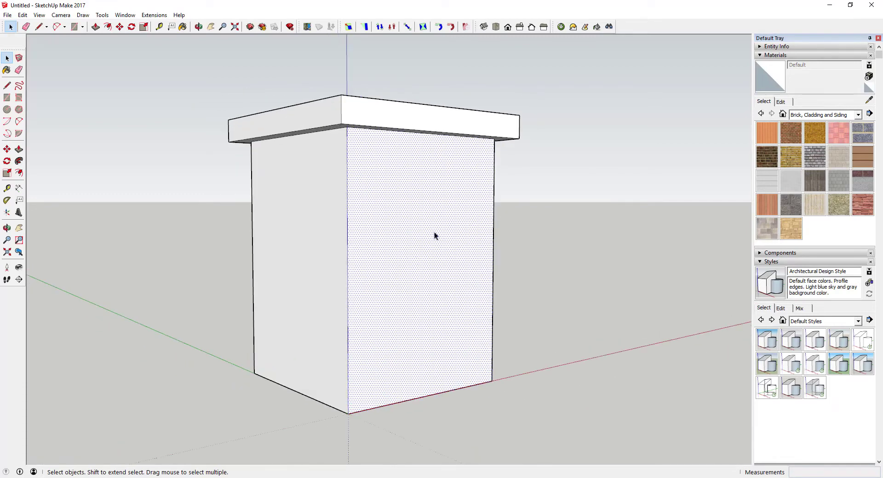
- Start a File > Import and choose the 17_wall cladding stone texture-seamless image from Stone
left_click(7, 15)
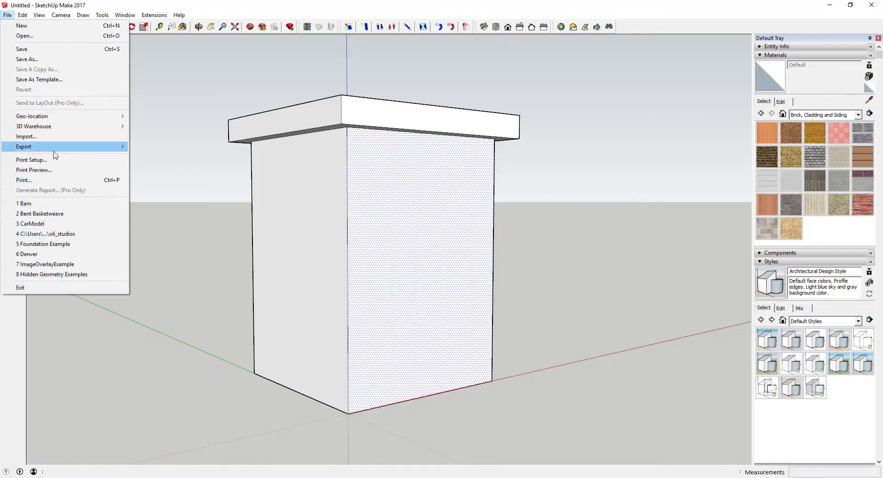
left_click(54, 136)
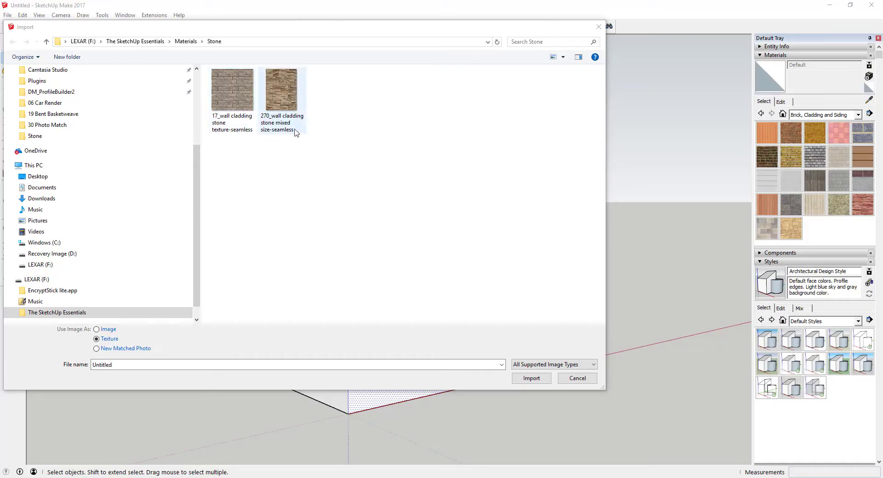
left_click(224, 92)
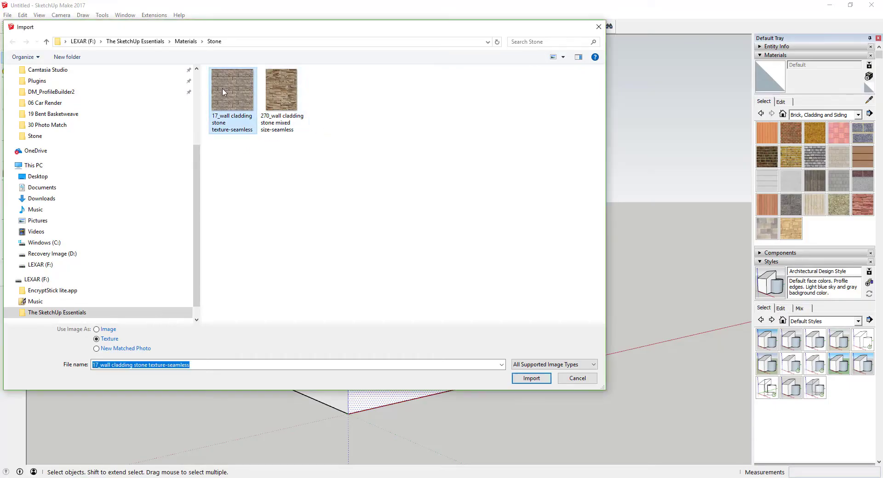
right_click(223, 90)
left_click(239, 109)
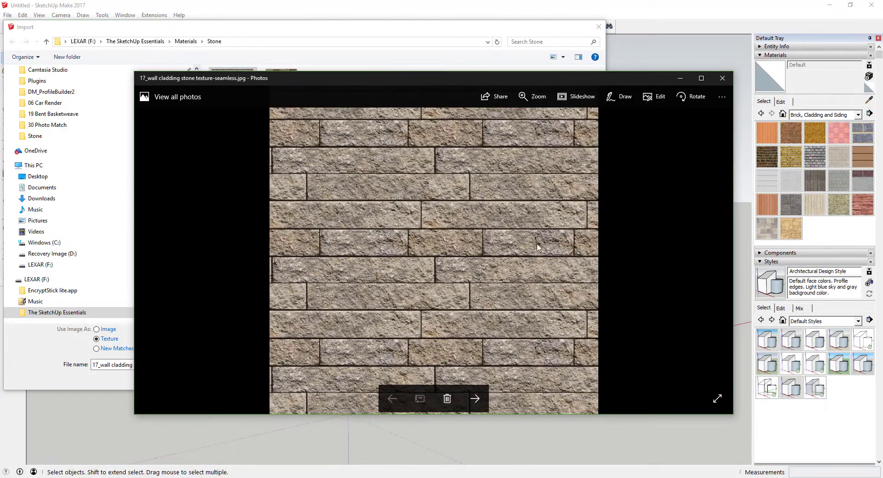
left_click(722, 78)
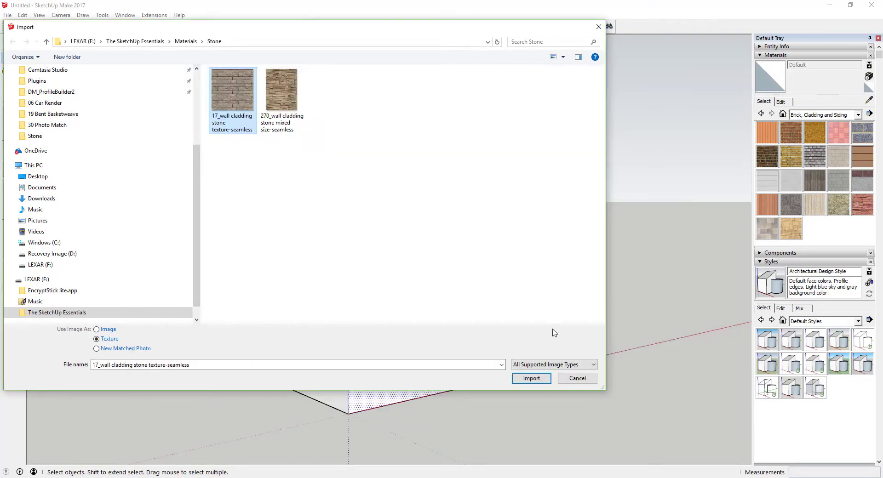
left_click(570, 380)
left_click(7, 14)
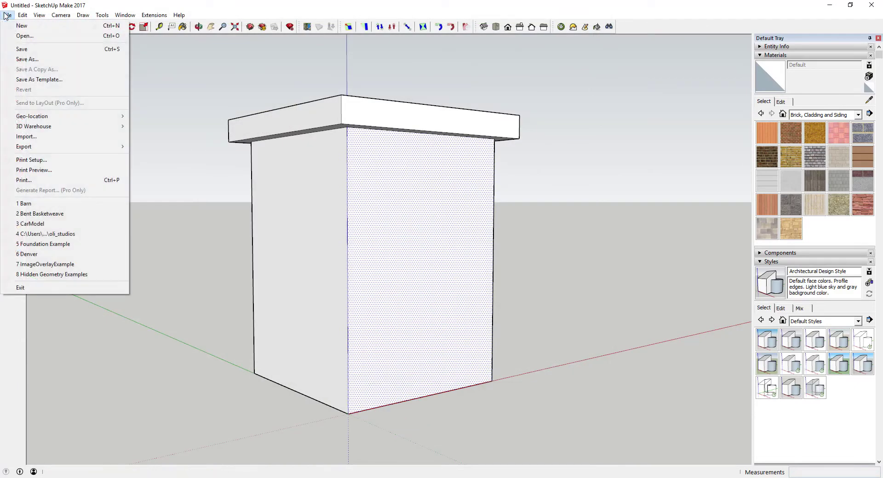
left_click(41, 137)
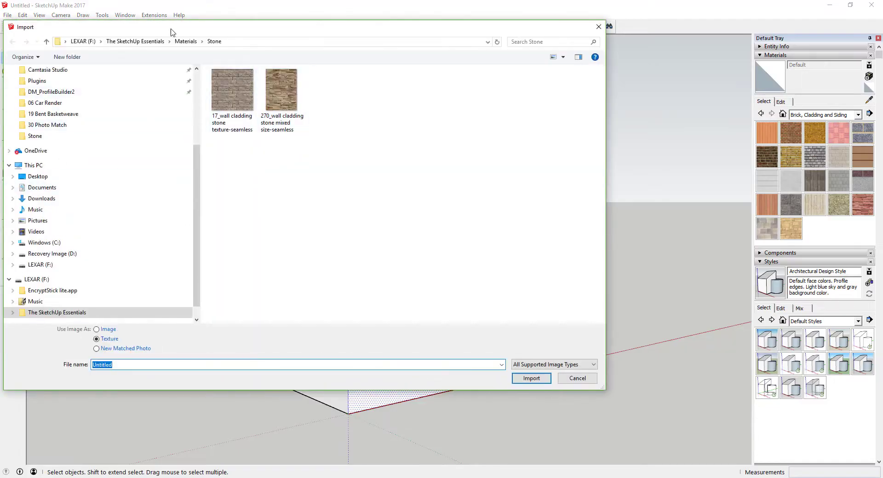
left_click(186, 41)
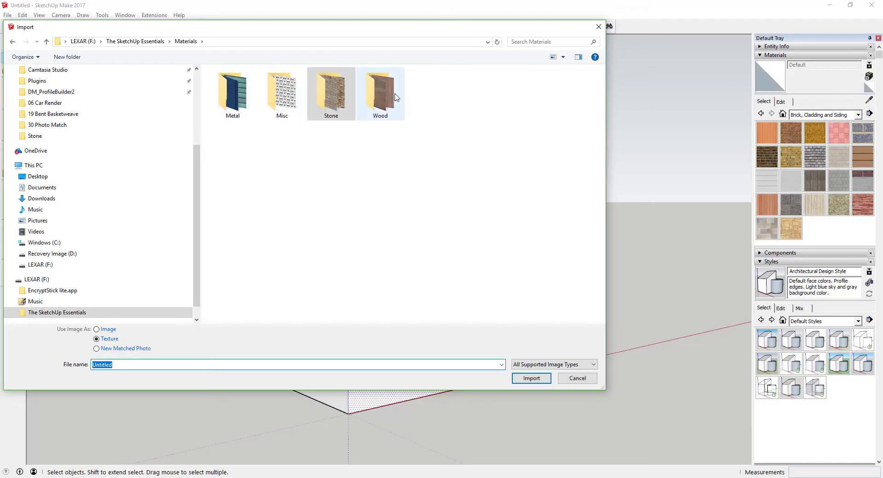
double_click(376, 91)
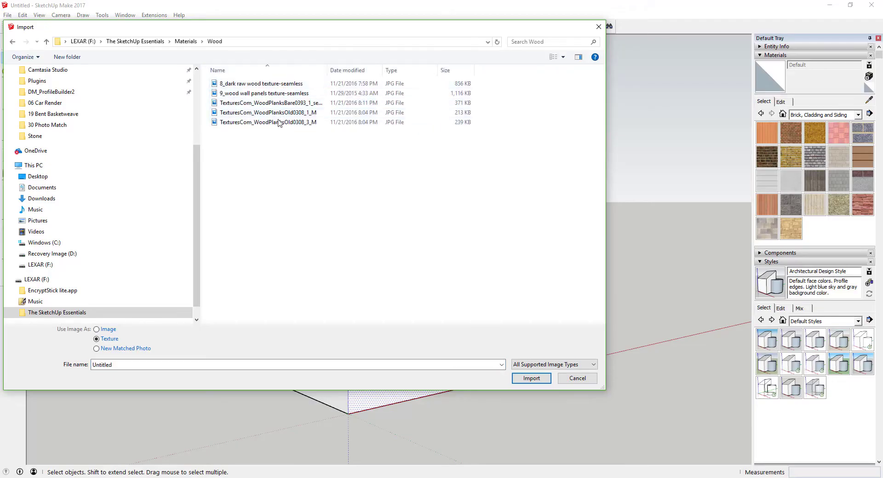
left_click(13, 43)
left_click(13, 42)
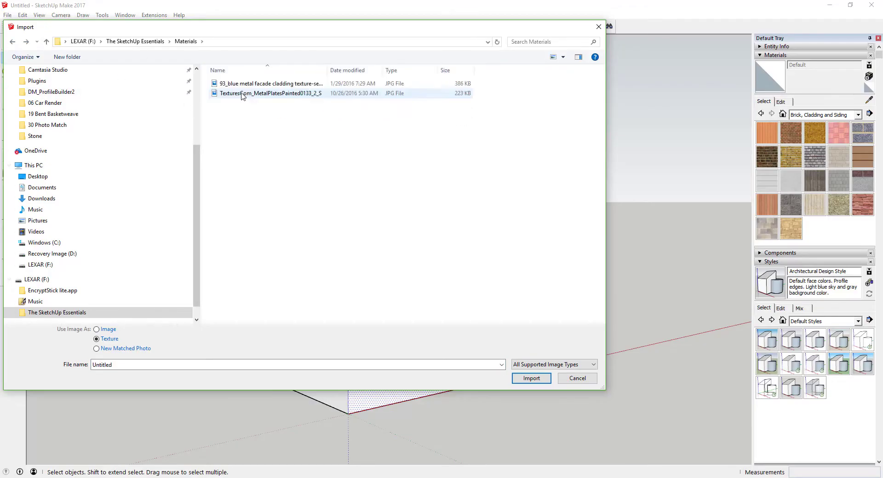
left_click(13, 42)
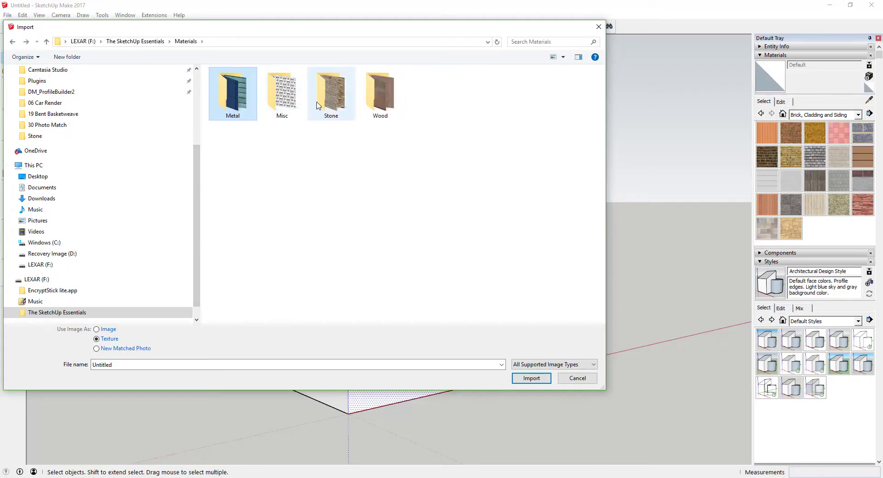
double_click(345, 94)
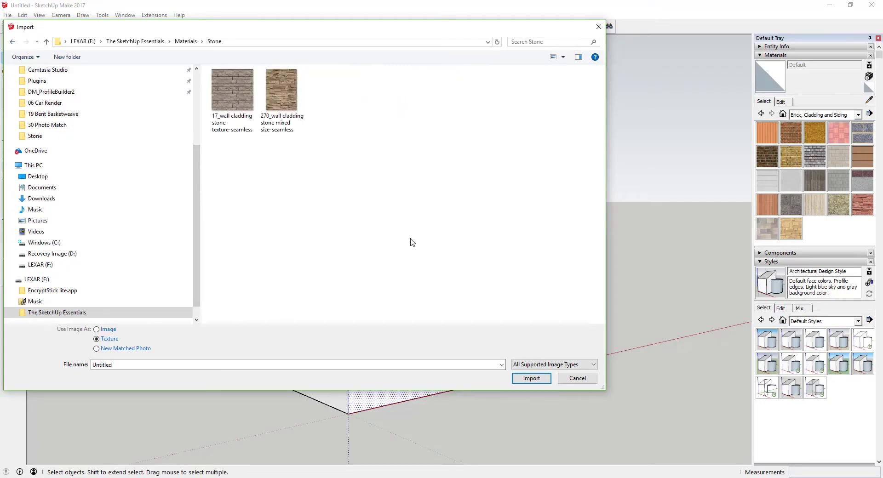
left_click(245, 100)
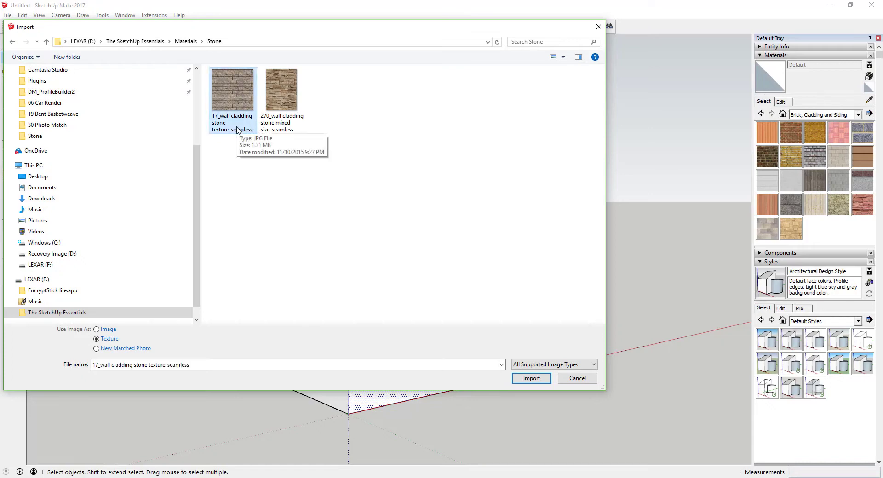
left_click(105, 343)
- Import the stone image as a texture, anchored at the face's bottom corner and sized to its height
left_click(531, 378)
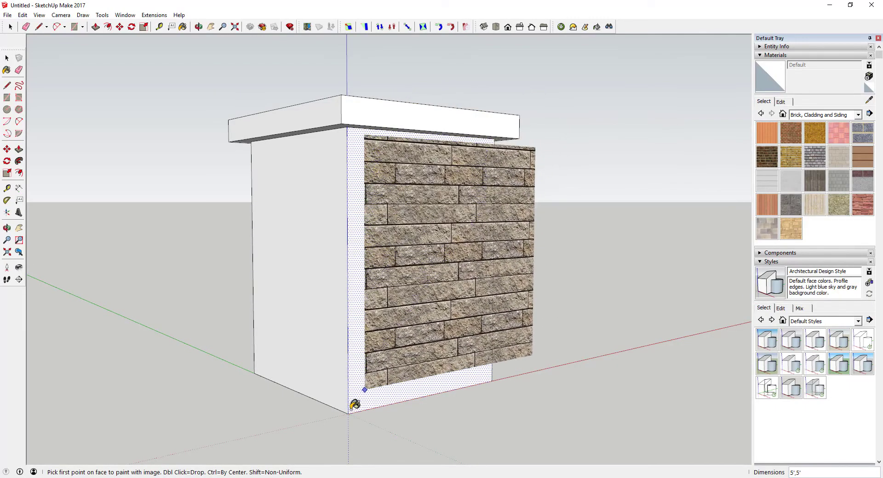
left_click(348, 412)
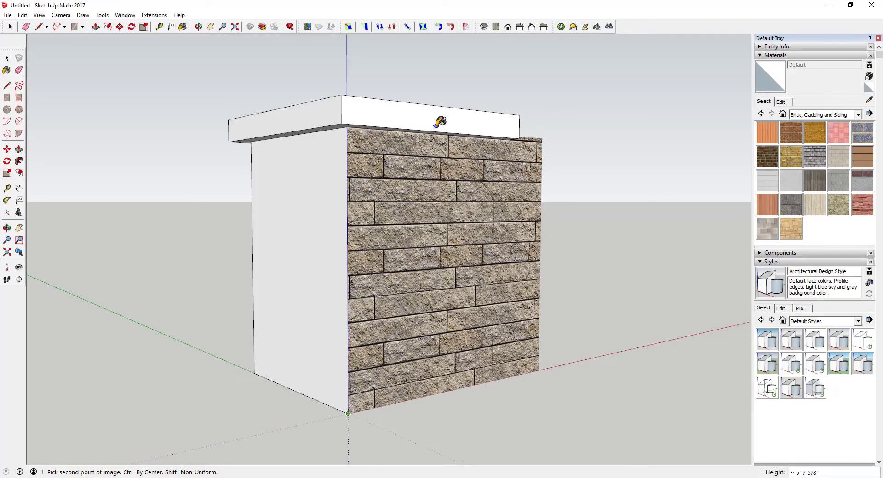
left_click(410, 141)
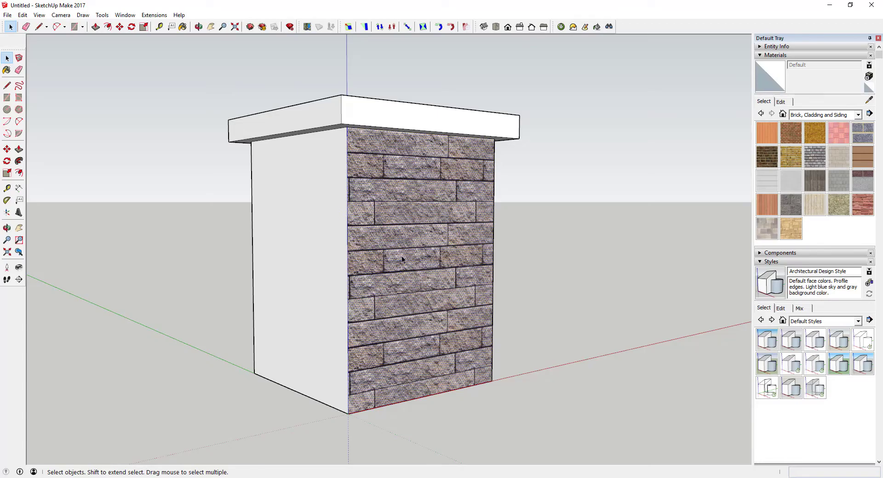
- Sample the wall's stone material, rename it New Stone Texture, and bring up its Edit settings
left_click(869, 102)
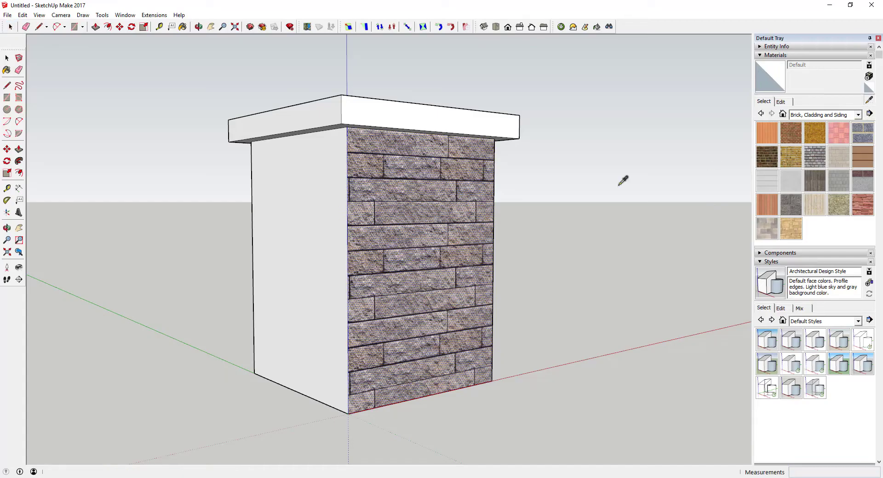
left_click(426, 228)
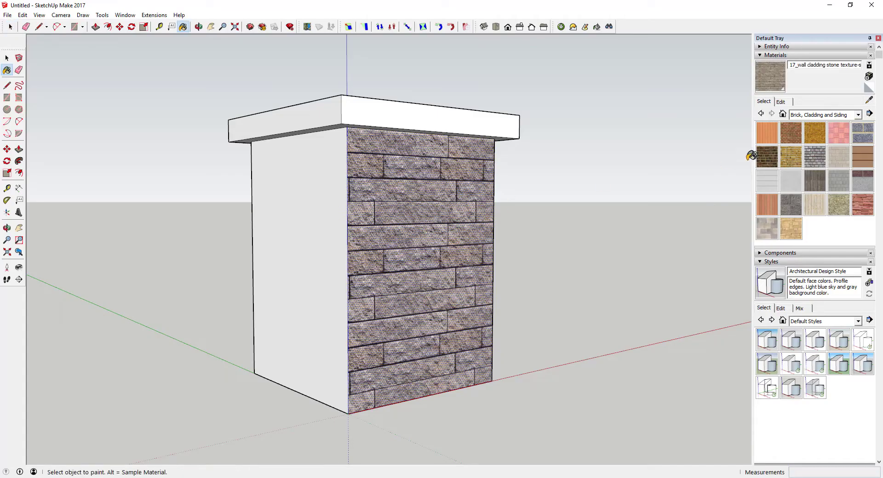
left_click(870, 102)
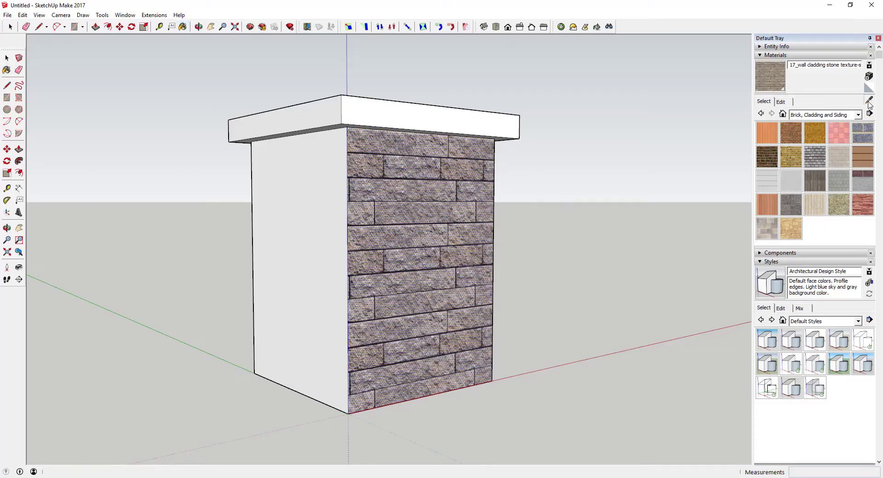
left_click(389, 231)
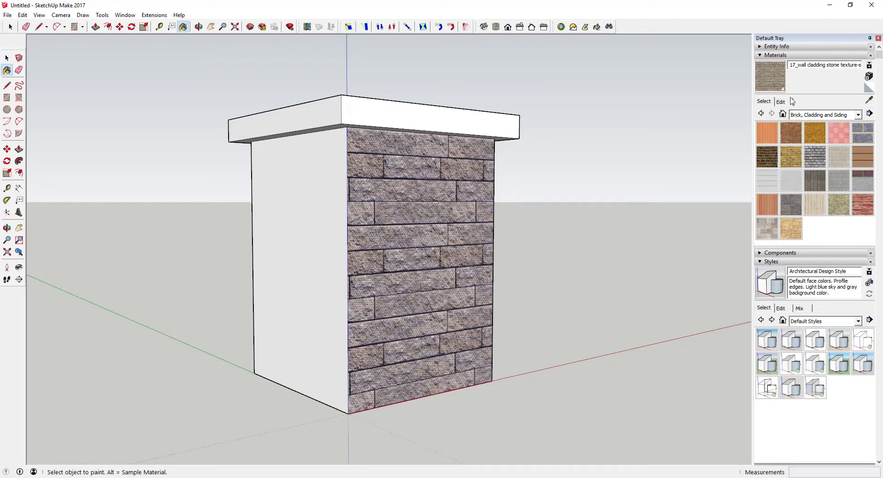
left_click(796, 67)
left_click_drag(801, 65, 860, 65)
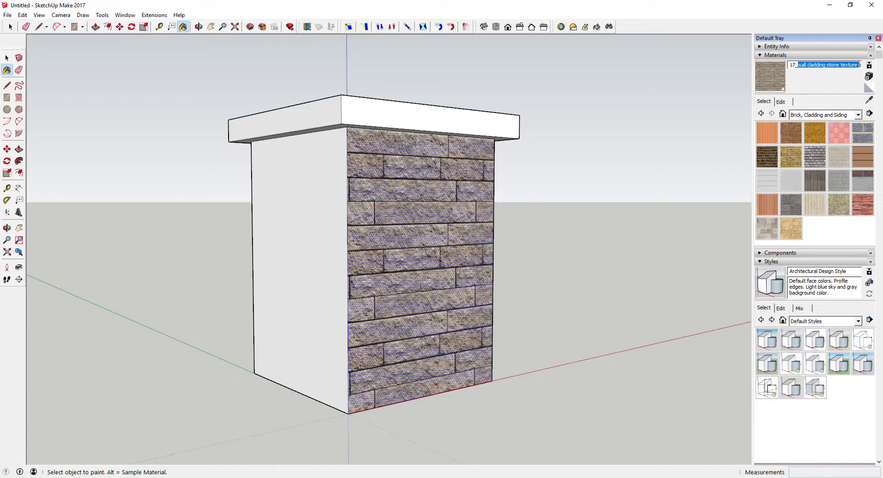
key("BackSpace")
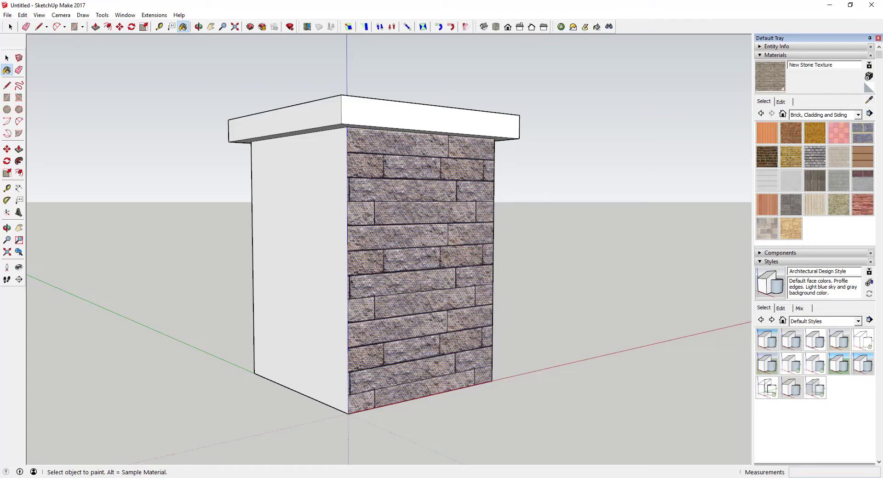
left_click(782, 101)
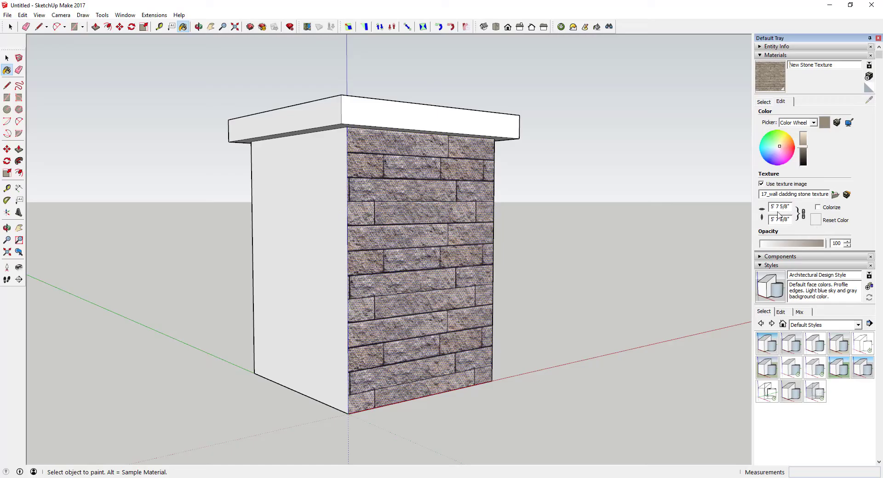
- Show the In Model materials and paint the pillar's white left face with New Stone Texture
left_click(764, 101)
left_click(814, 116)
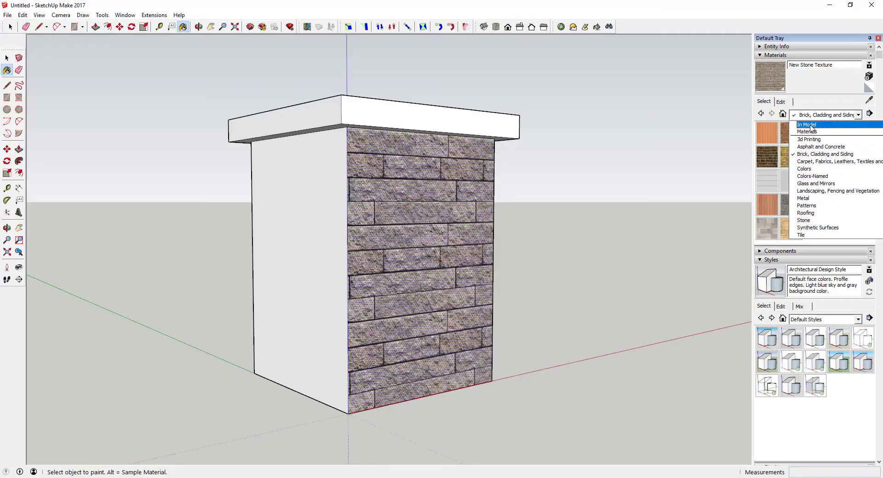
left_click(810, 125)
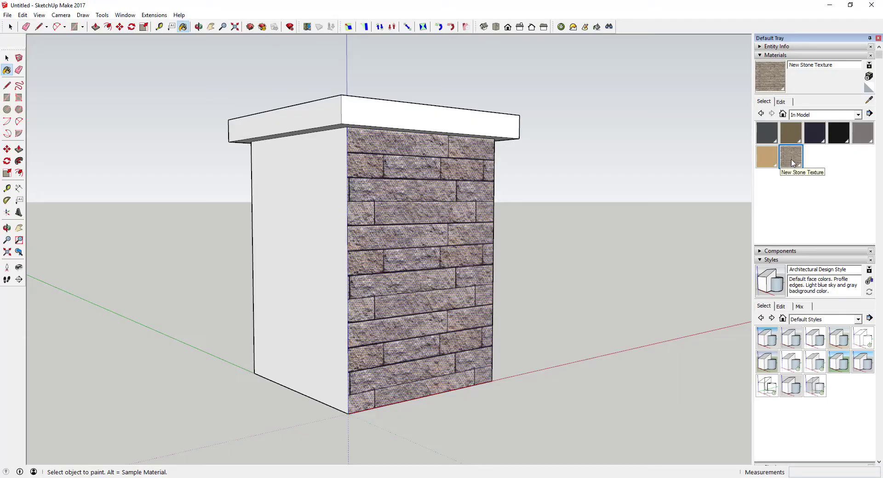
left_click(324, 235)
middle_click_drag(324, 235, 674, 258)
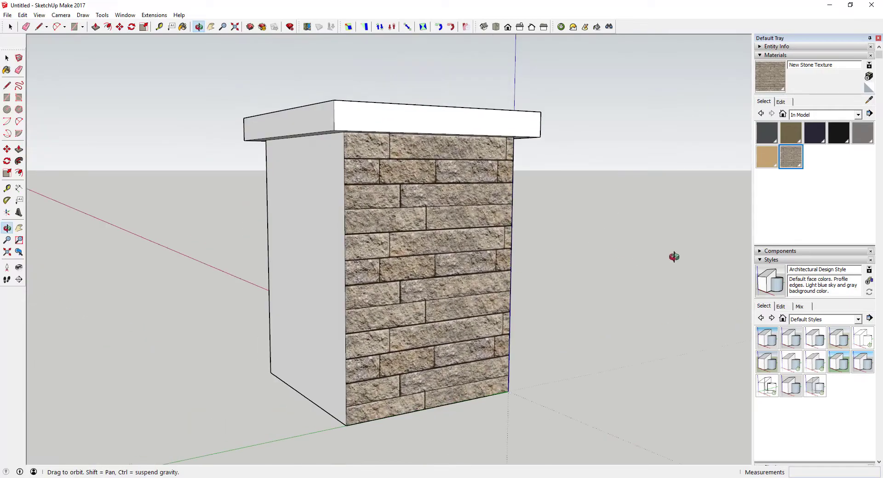
left_click(326, 237)
middle_click_drag(326, 236, 607, 244)
key("ctrl+z")
left_click(311, 260)
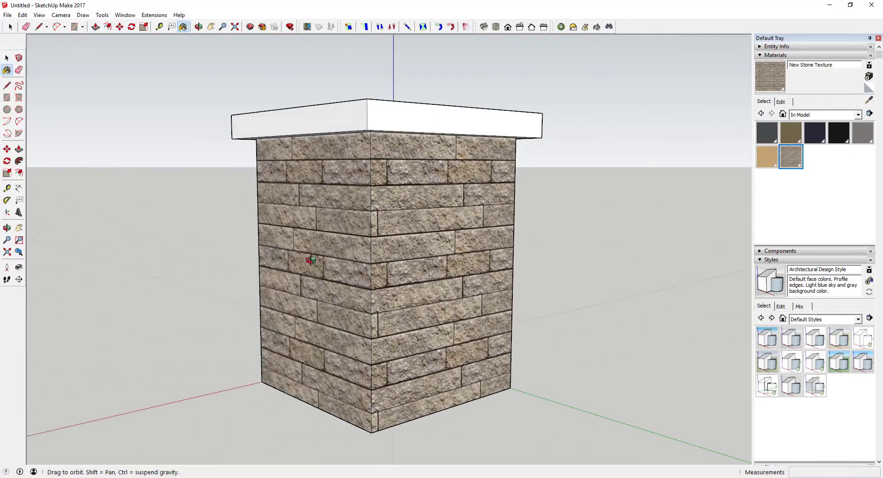
- Orbit and zoom around the pillar to check that both visible sides show stone
middle_click_drag(311, 260, 311, 260)
middle_click_drag(205, 266, 402, 135)
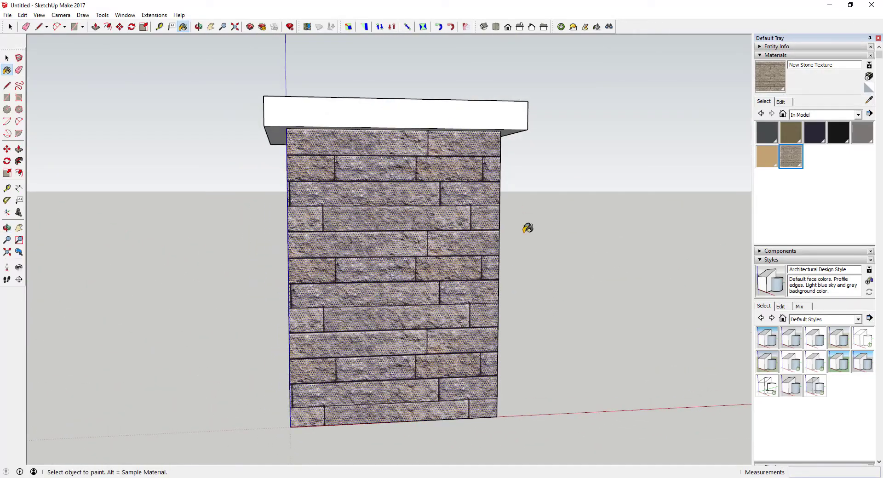
middle_click_drag(243, 283, 447, 271)
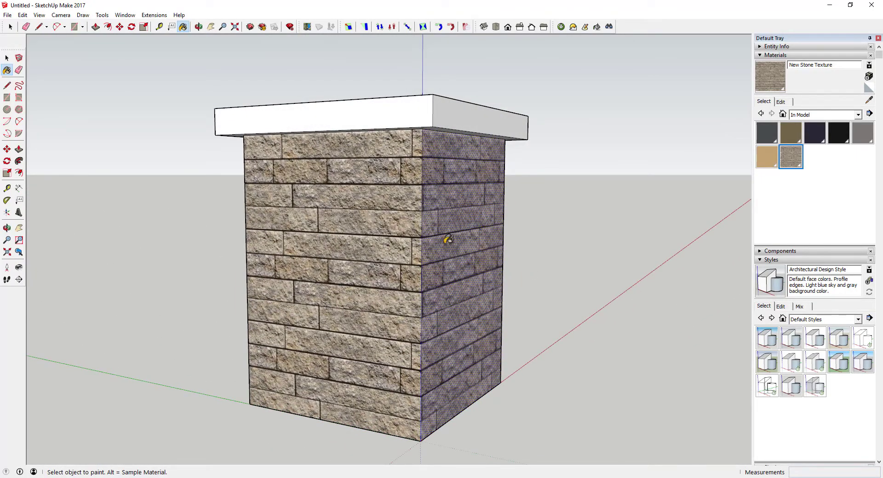
middle_click_drag(446, 244, 414, 214)
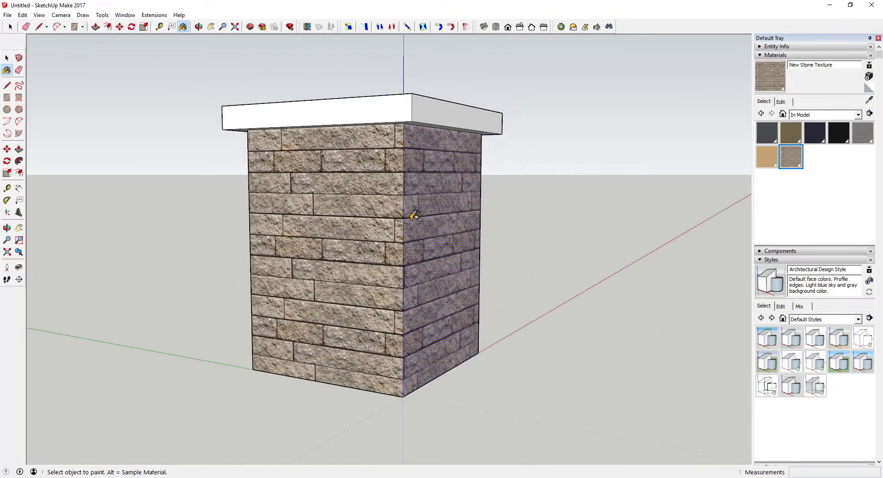
scroll(414, 215, "up", 2)
key("space")
- Try New Stone Texture widths of 5', 4' and 2' in the Edit settings
left_click(781, 101)
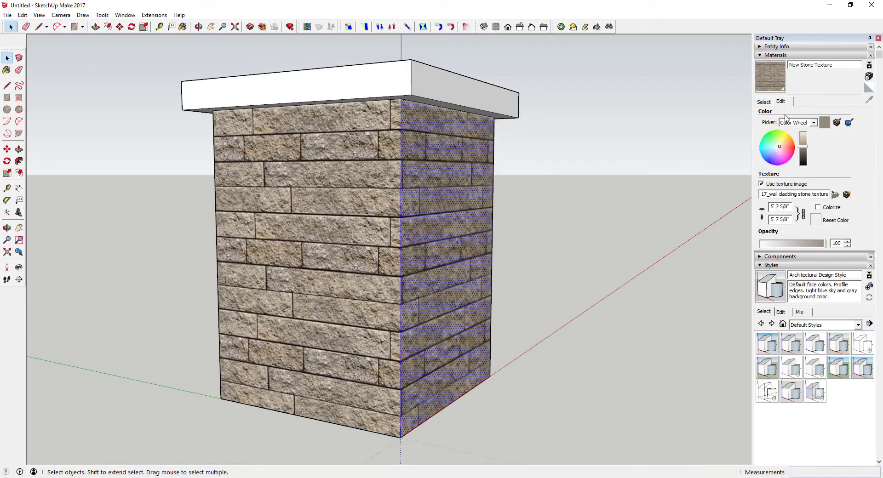
left_click(791, 206)
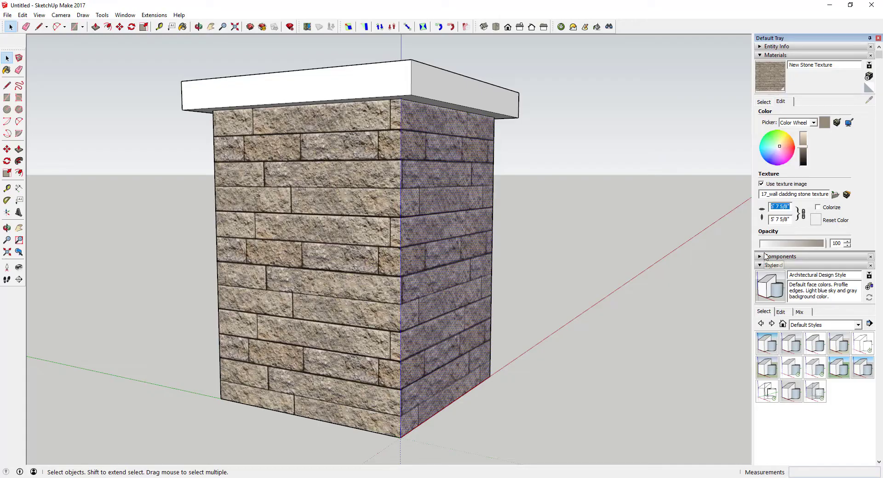
type("5'")
key("Return")
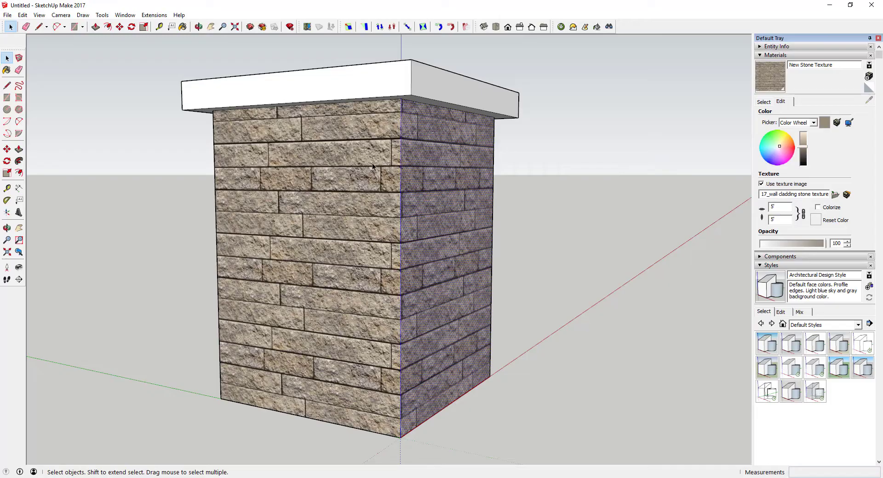
left_click(787, 204)
type("4")
key("Return")
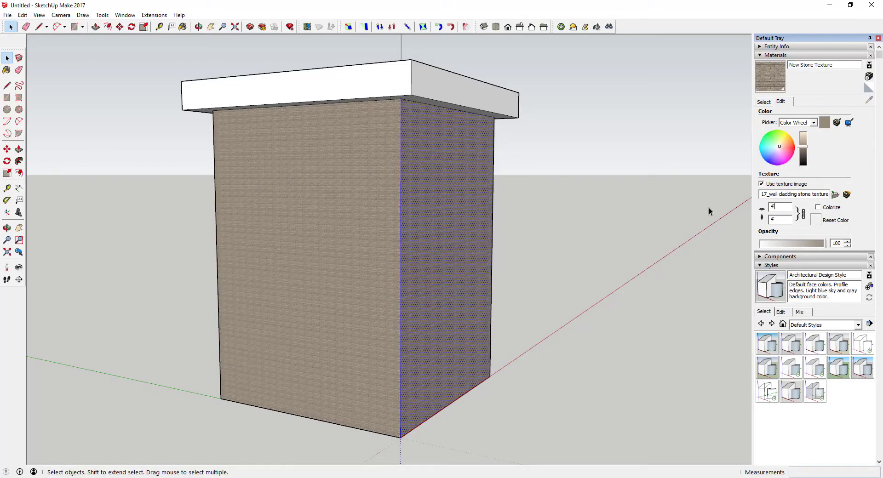
type("'")
key("Return")
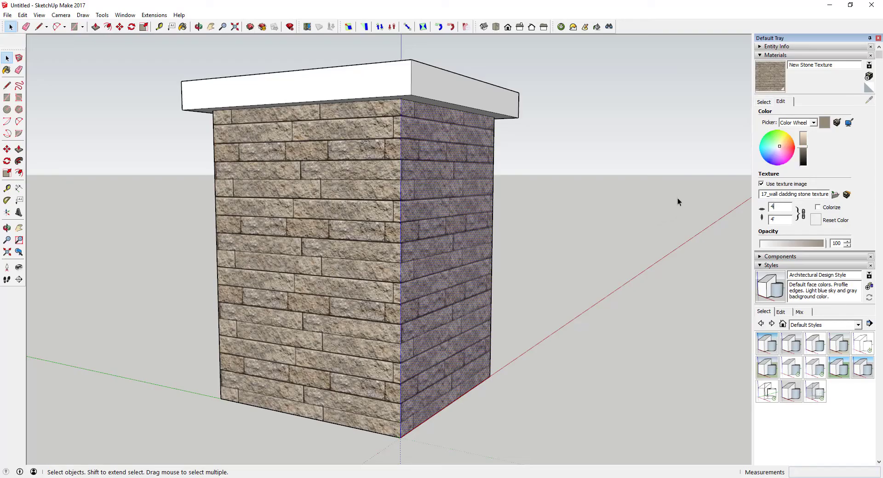
key("BackSpace")
key("BackSpace")
type("2'")
key("Return")
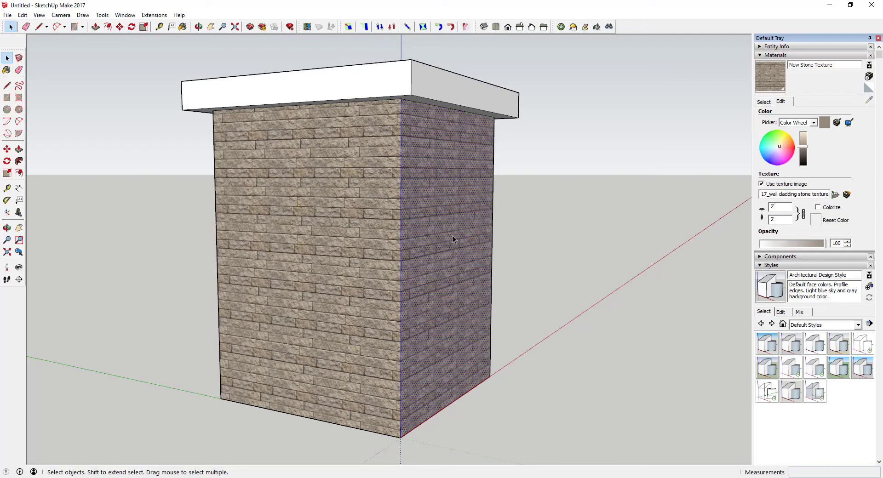
- Settle on a 5' 7 1/2" texture width and check the enlarged stone blocks
middle_click_drag(476, 238, 453, 230)
scroll(418, 271, "up", 3)
scroll(457, 207, "down", 4)
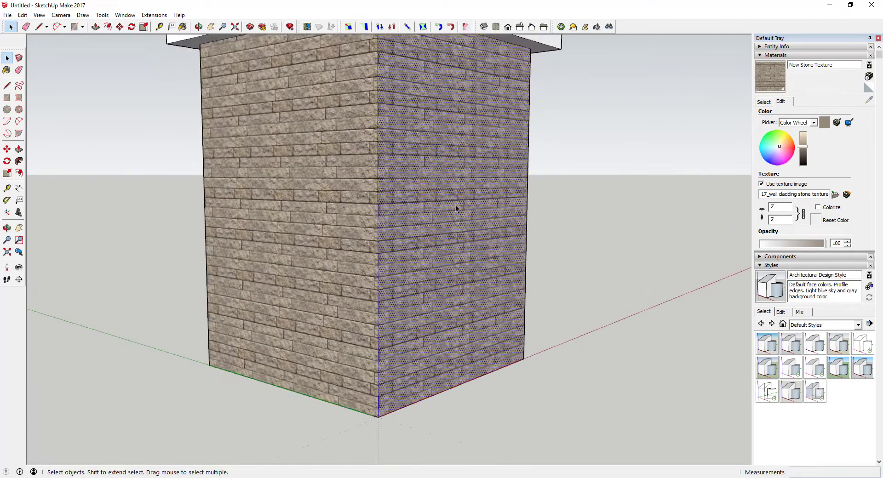
left_click(776, 219)
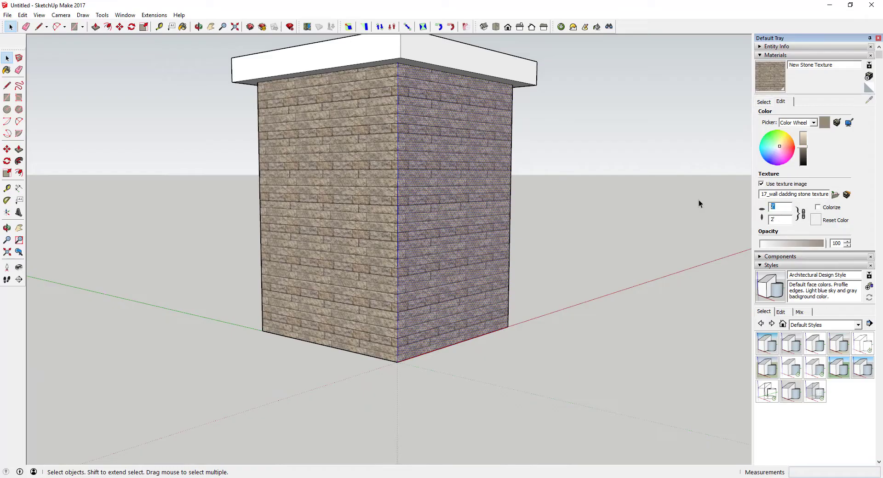
type("5'7")
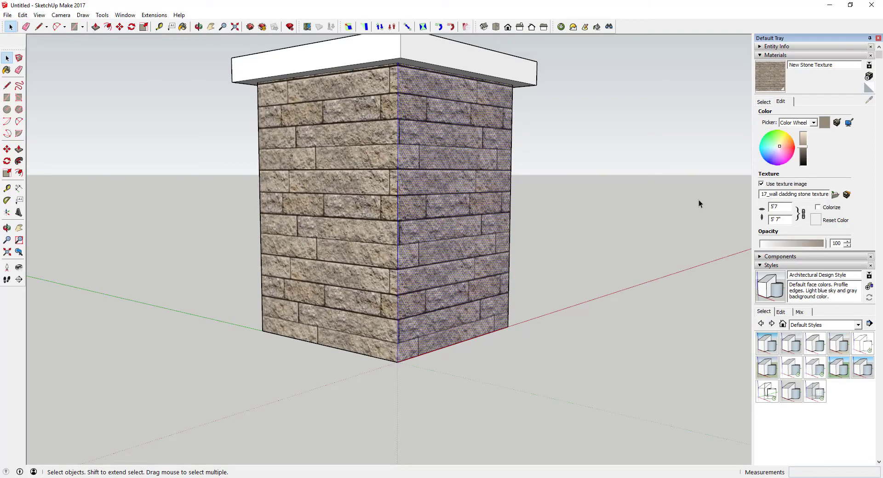
type(".5")
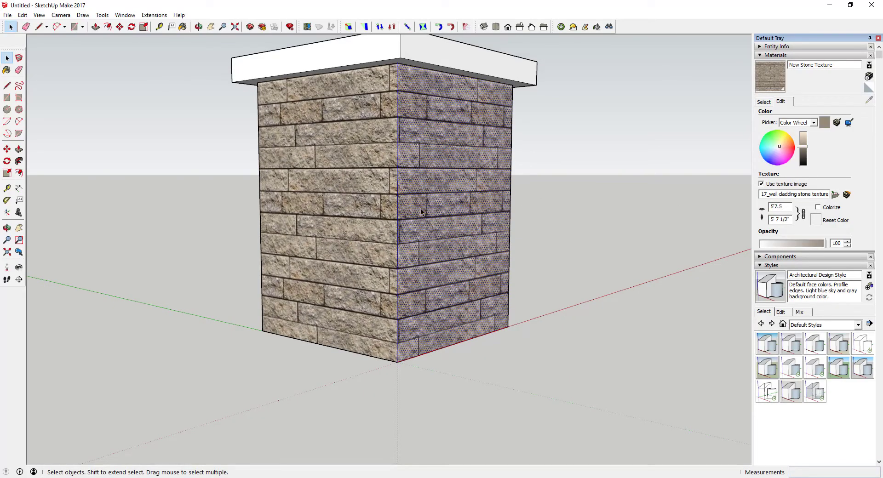
mouse_move(448, 182)
middle_mouse_down()
mouse_move(435, 189)
mouse_move(453, 174)
middle_mouse_up()
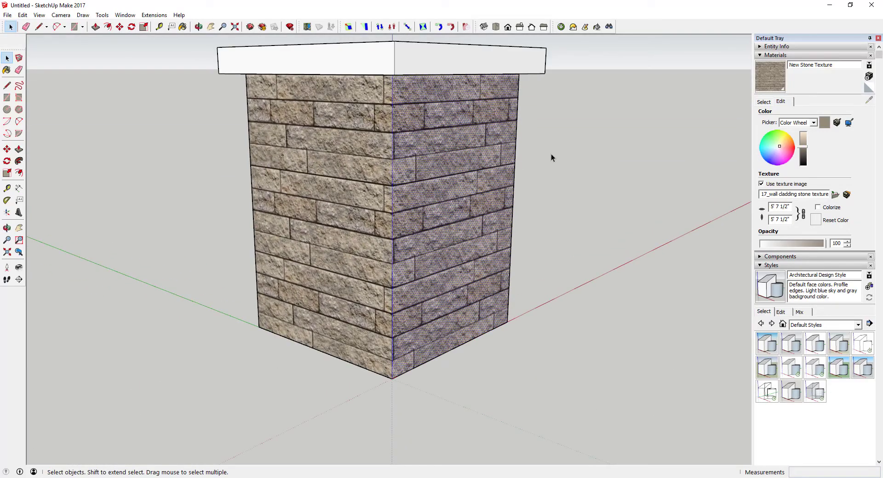
left_click(719, 134)
left_click(760, 102)
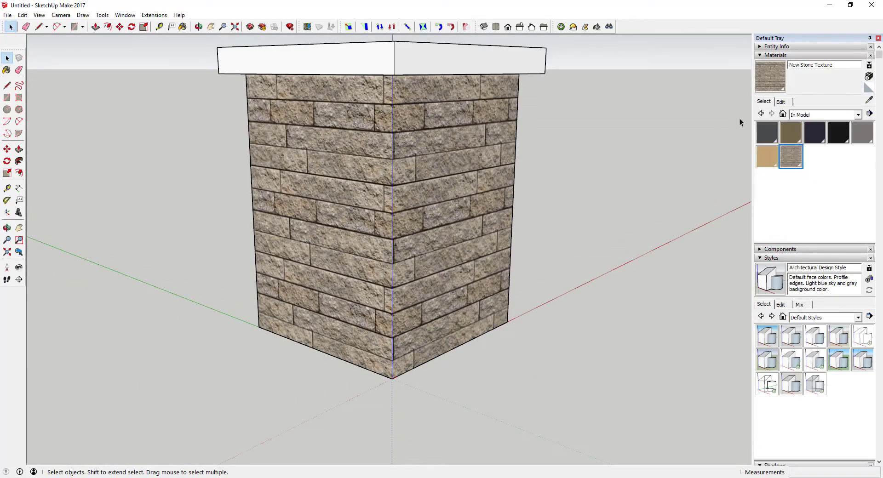
- Save New Stone Texture as a .skm file in the Materials > Stone folder
right_click(794, 160)
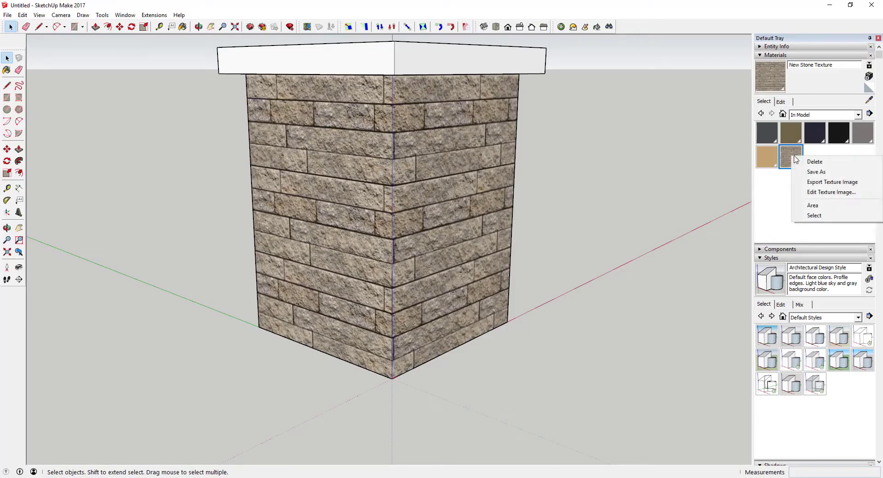
left_click(816, 172)
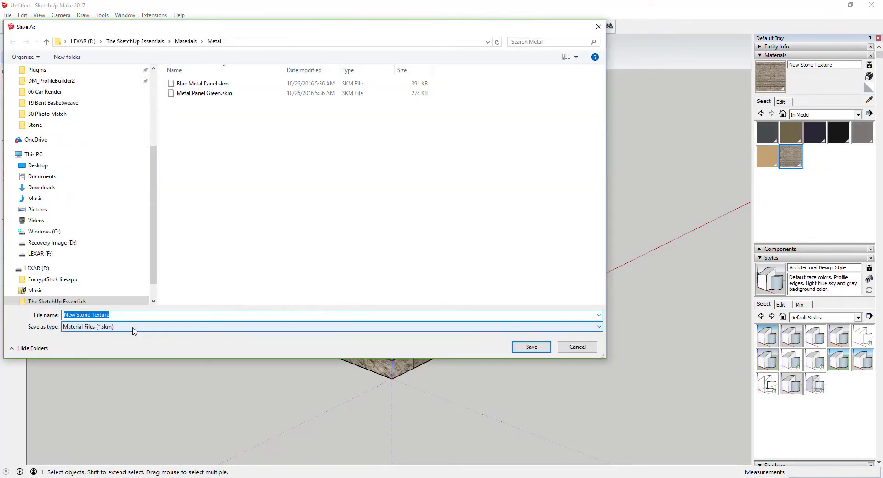
left_click(182, 42)
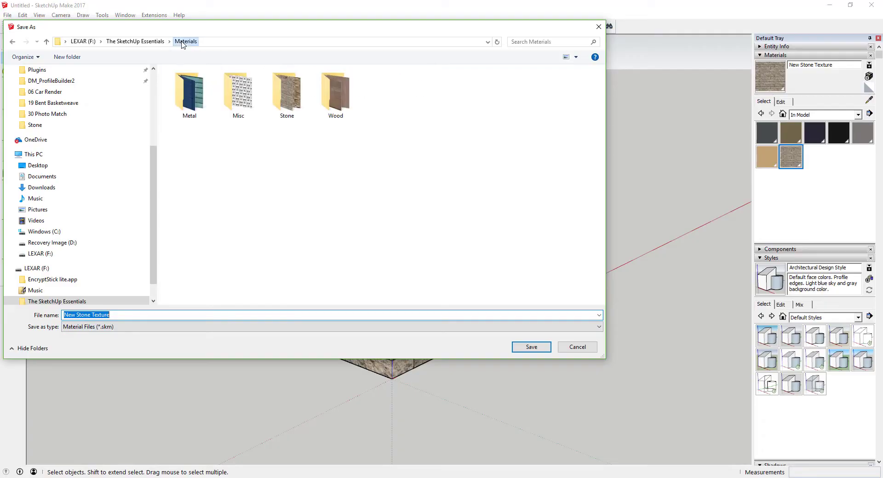
double_click(287, 96)
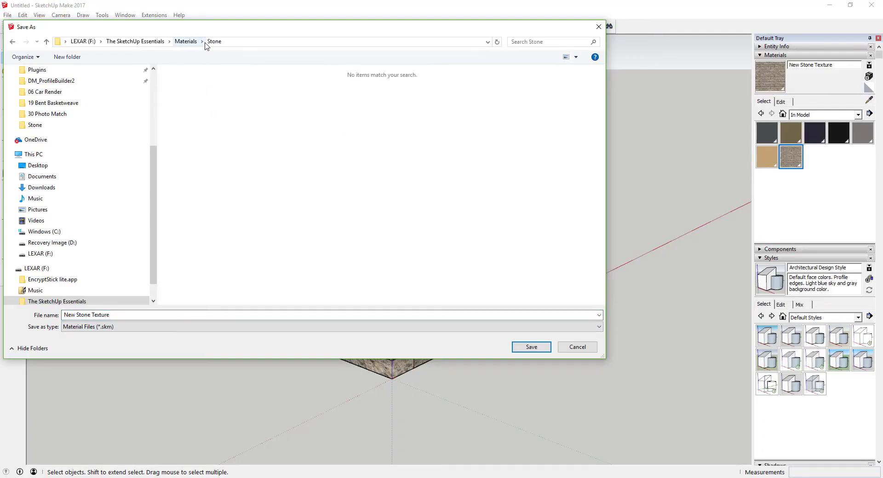
left_click(115, 315)
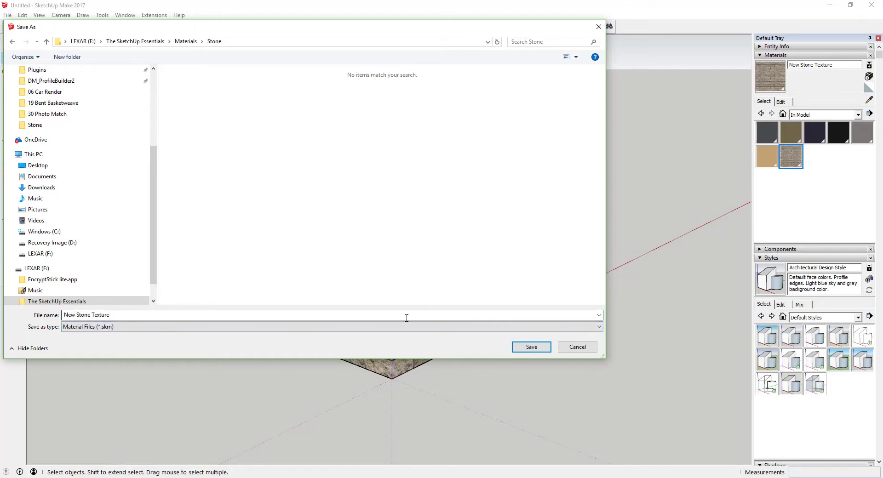
left_click(527, 348)
- Open the Materials > Metal folder as a collection in the materials browser
scroll(432, 237, "down", 2)
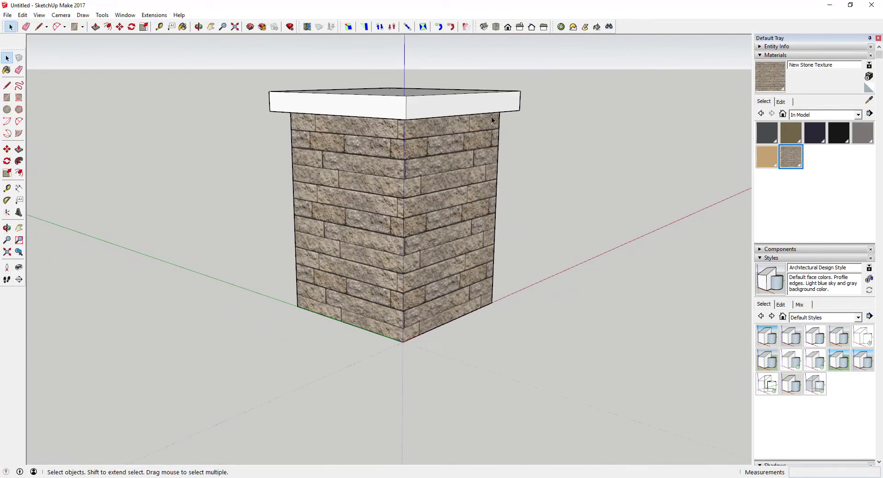
scroll(493, 107, "up", 3)
scroll(452, 160, "down", 1)
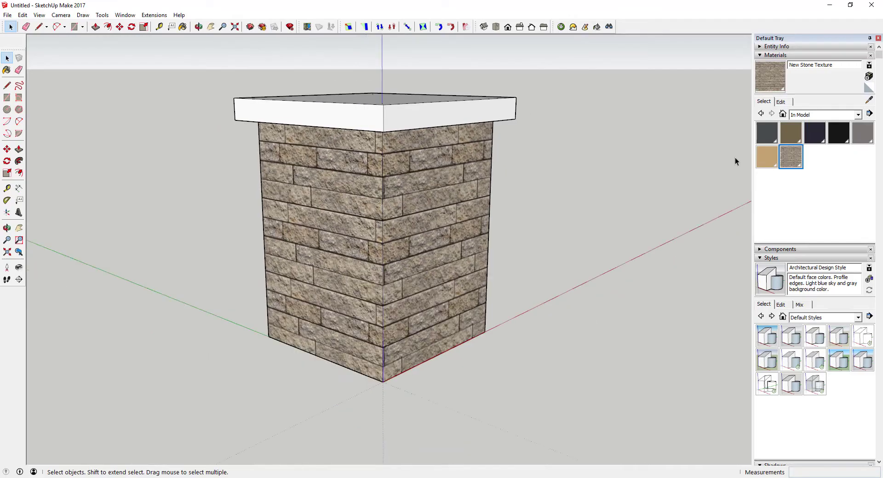
left_click(858, 115)
left_click(848, 117)
left_click(869, 114)
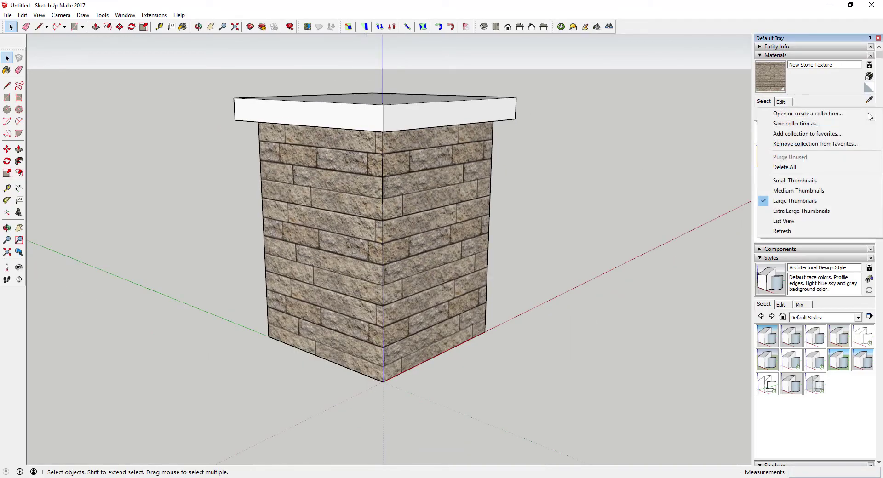
left_click(807, 113)
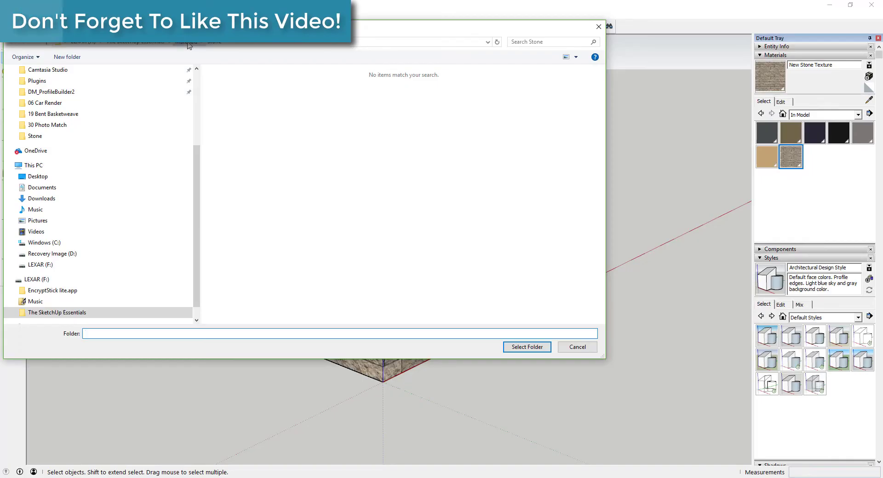
left_click(187, 43)
double_click(230, 93)
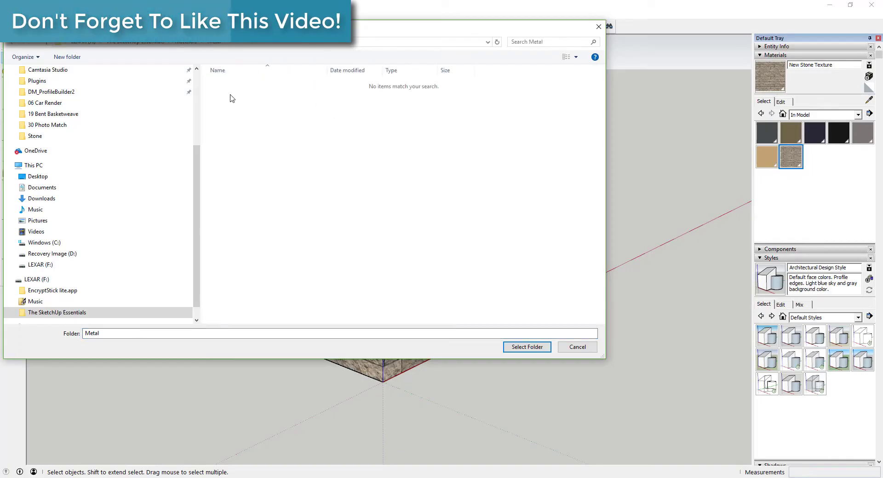
key("alt+Left")
left_click(231, 94)
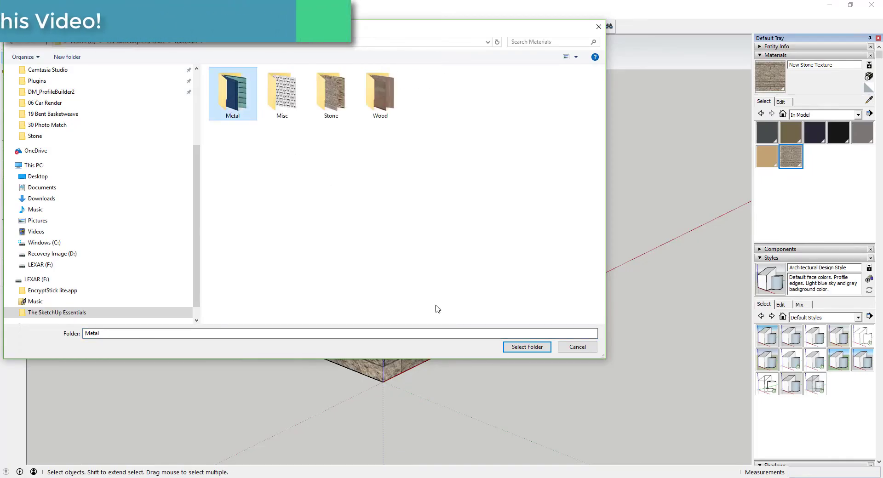
left_click(527, 347)
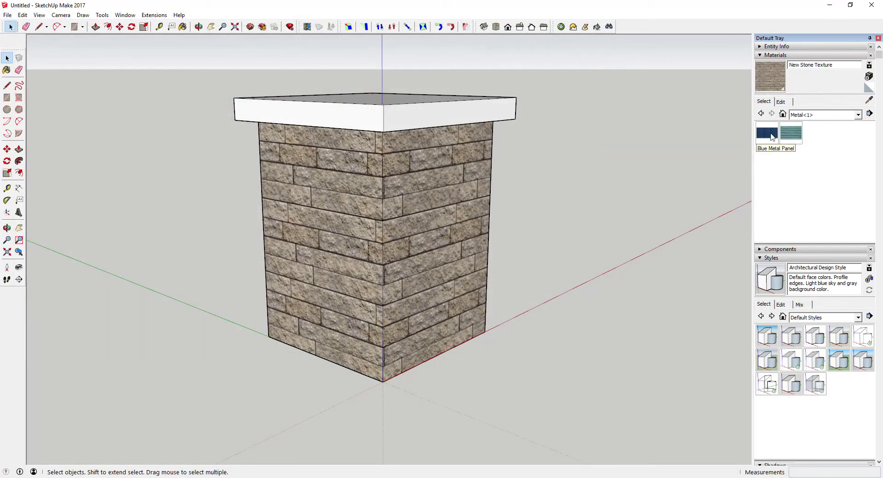
- Load the Materials > Stone folder as a collection and keep Stone<1> displayed
left_click(797, 118)
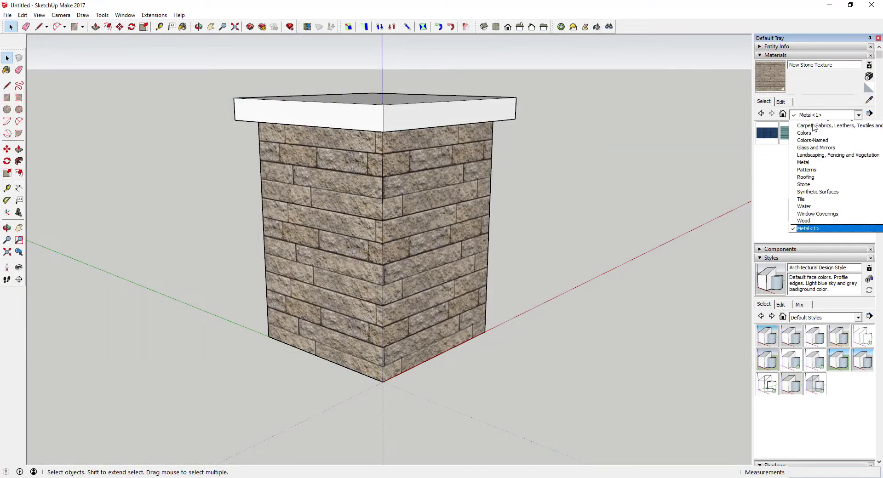
left_click(869, 114)
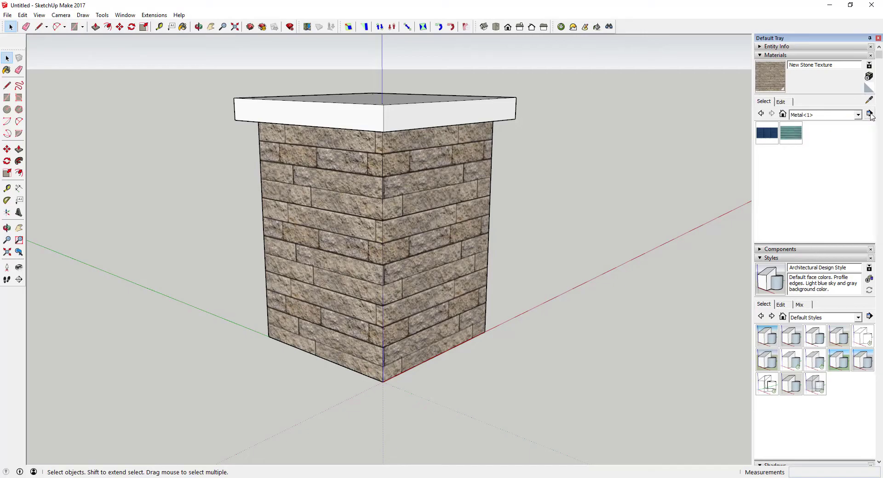
left_click(870, 115)
left_click(819, 116)
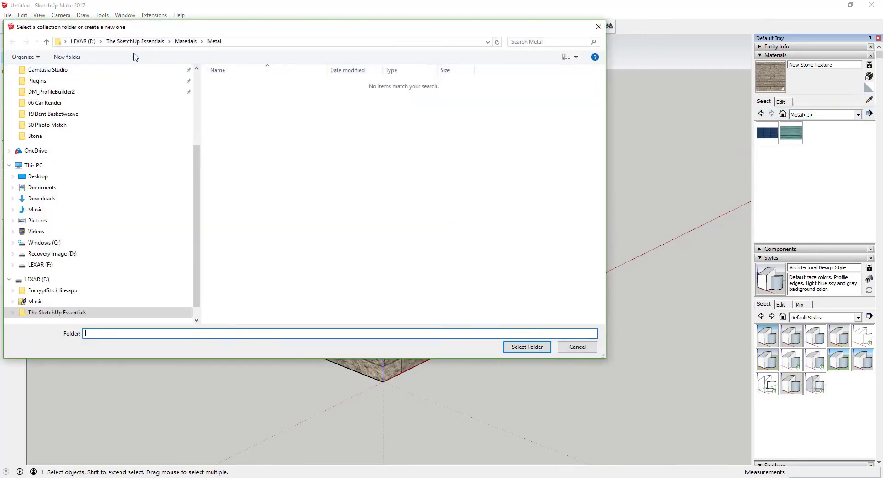
left_click(185, 41)
left_click(324, 96)
left_click(527, 348)
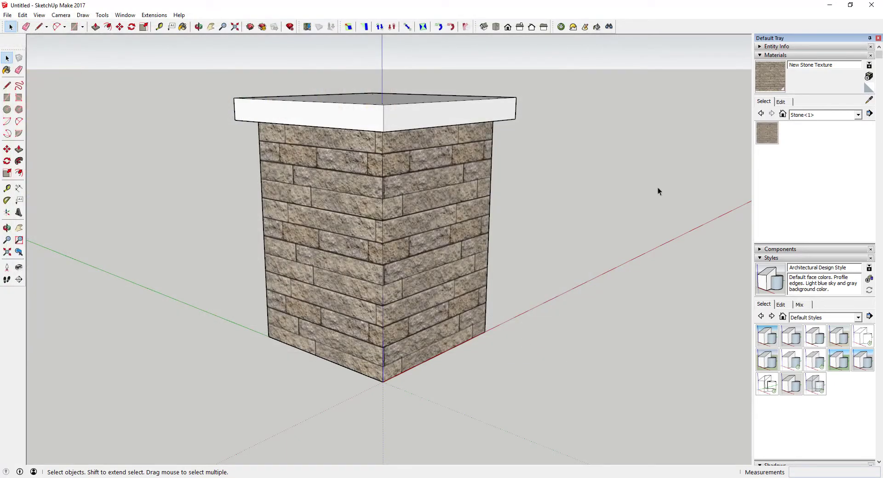
left_click(811, 115)
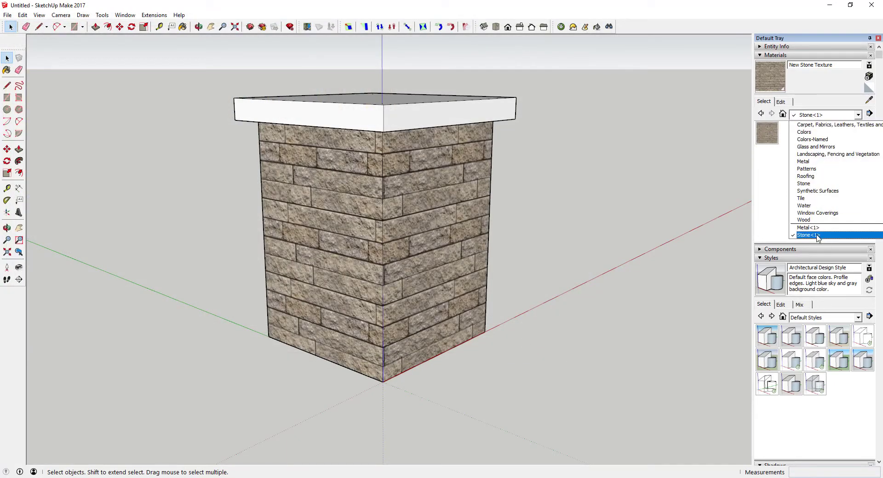
left_click(768, 137)
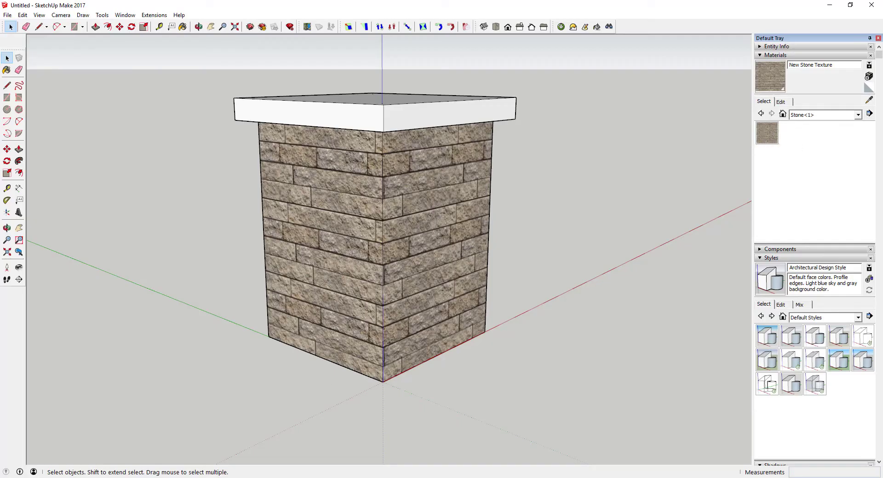
left_click(497, 476)
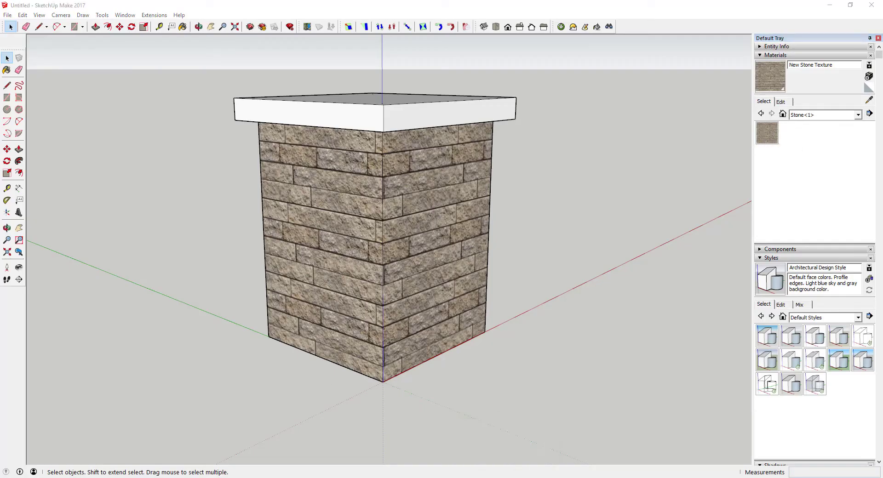
- Launch a new SketchUp window and reverse the ground face so its front faces up
right_click(506, 477)
left_click(497, 430)
right_click(501, 286)
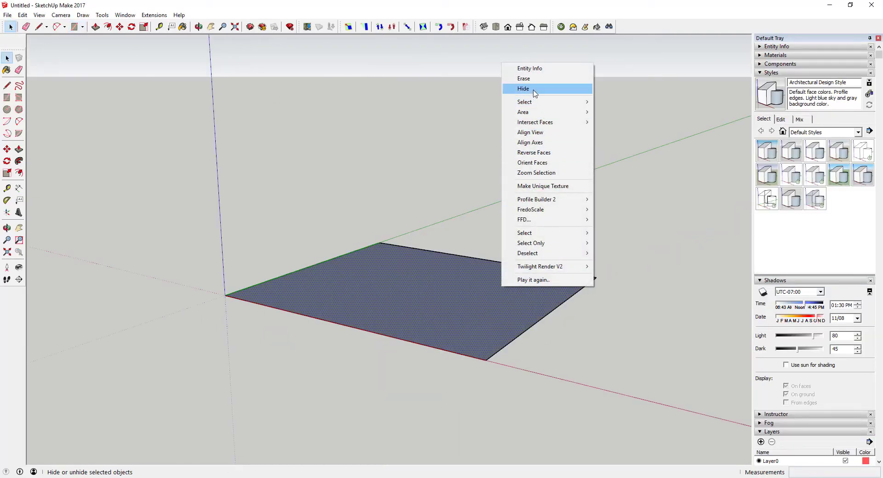
left_click(548, 152)
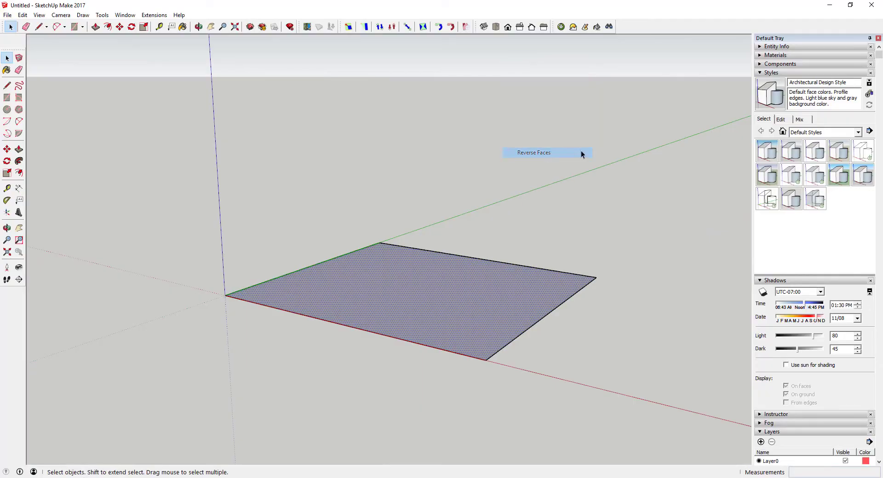
- Load the Stone folder as a collection and pick New Stone Texture for the ground face
left_click(761, 73)
left_click(760, 55)
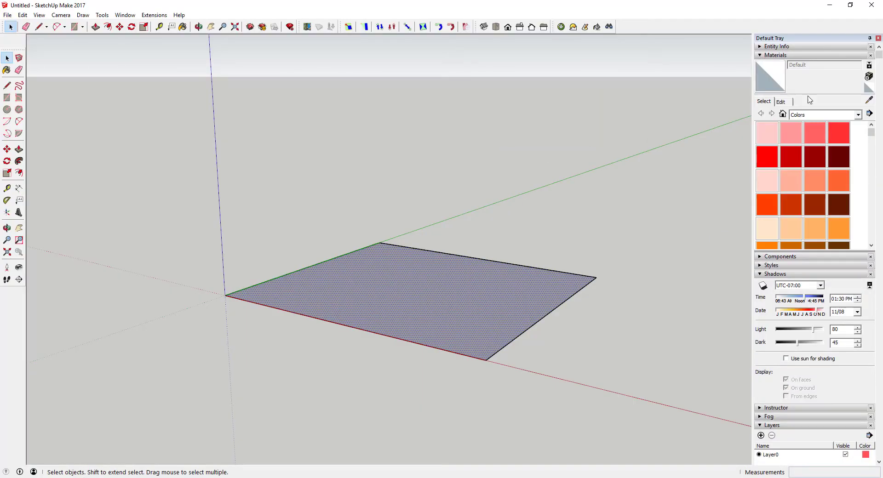
left_click(827, 116)
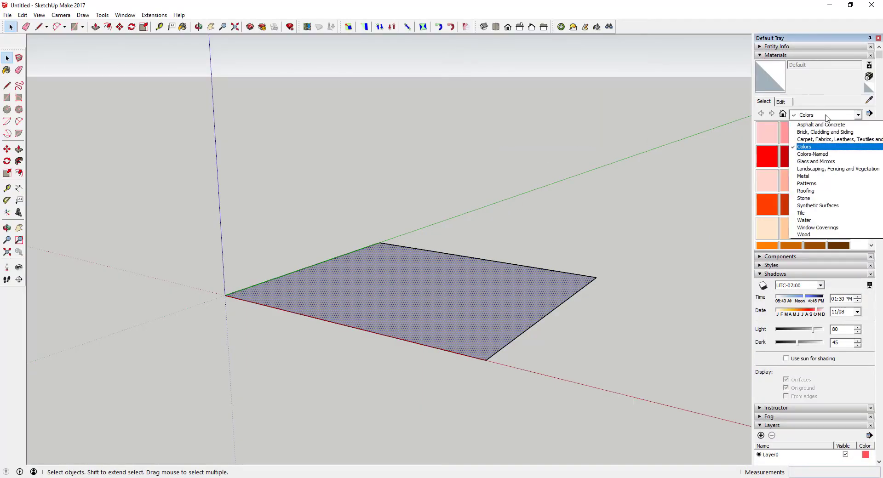
left_click(869, 114)
left_click(869, 113)
left_click(836, 115)
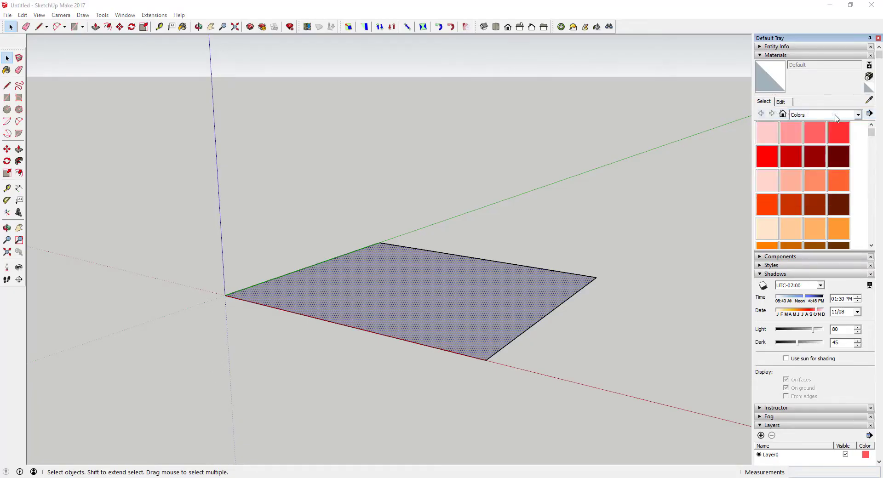
left_click(335, 100)
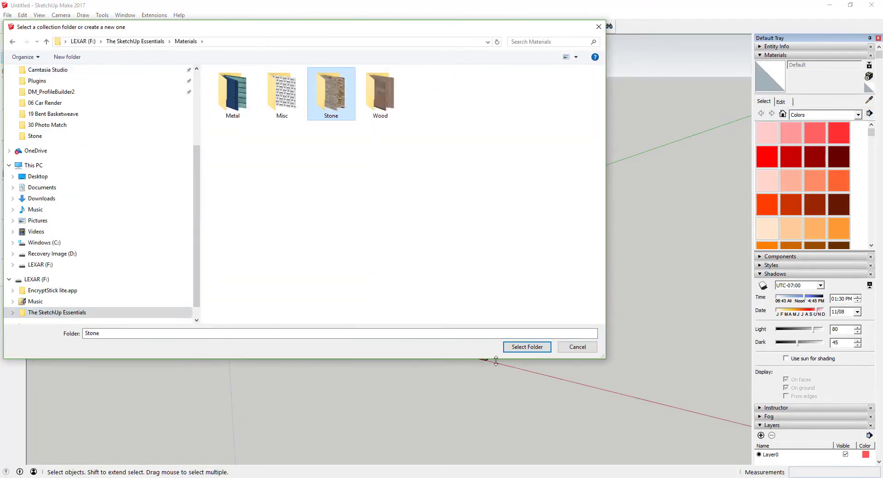
left_click(525, 351)
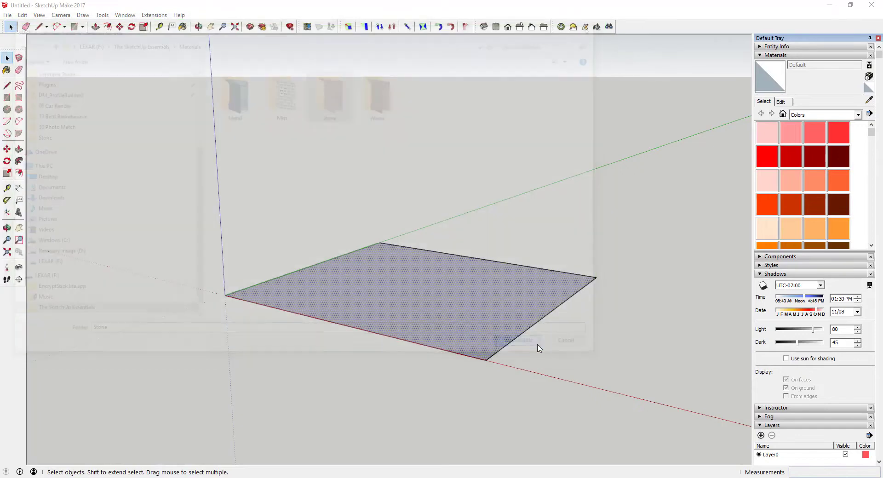
left_click(818, 116)
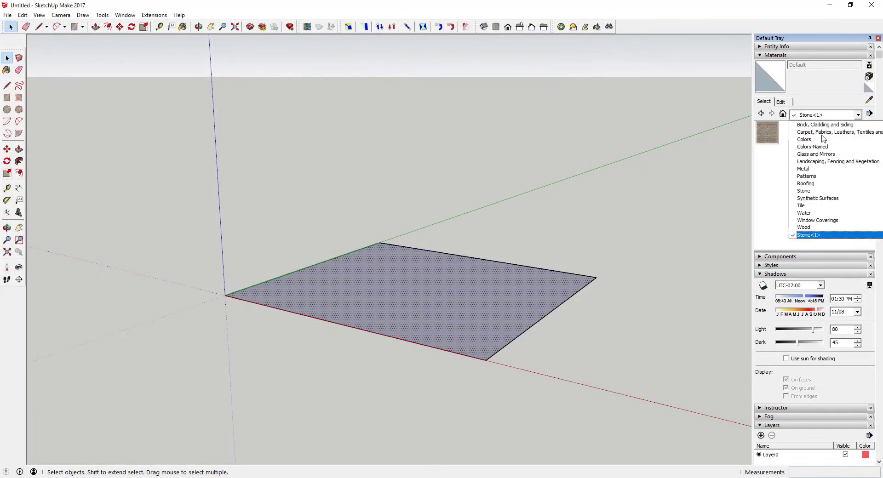
left_click(814, 236)
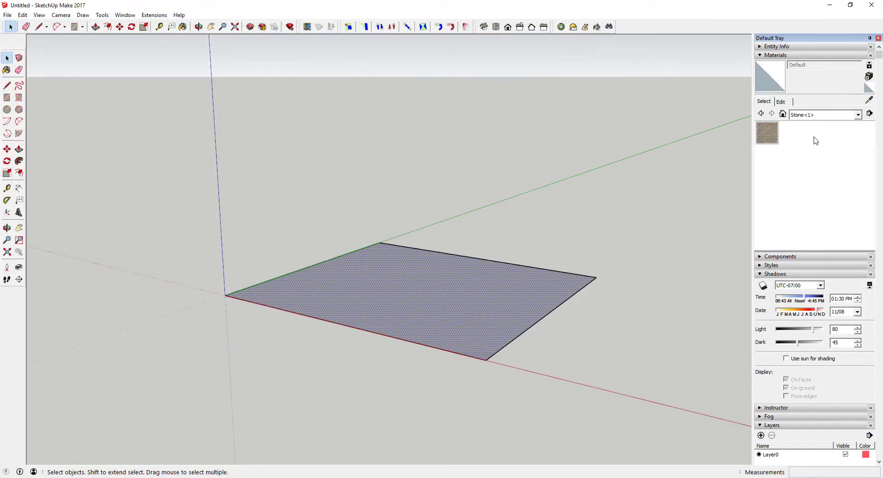
left_click(768, 131)
- Paint the ground rectangle with the New Stone Texture material
left_click(396, 276)
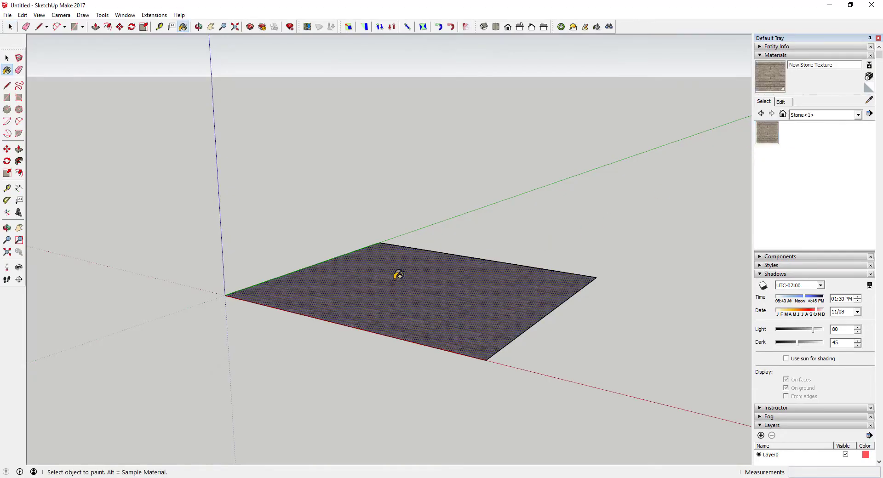
mouse_move(396, 276)
middle_mouse_down()
mouse_move(509, 455)
mouse_move(402, 277)
middle_mouse_up()
scroll(402, 276, "up", 5)
key("space")
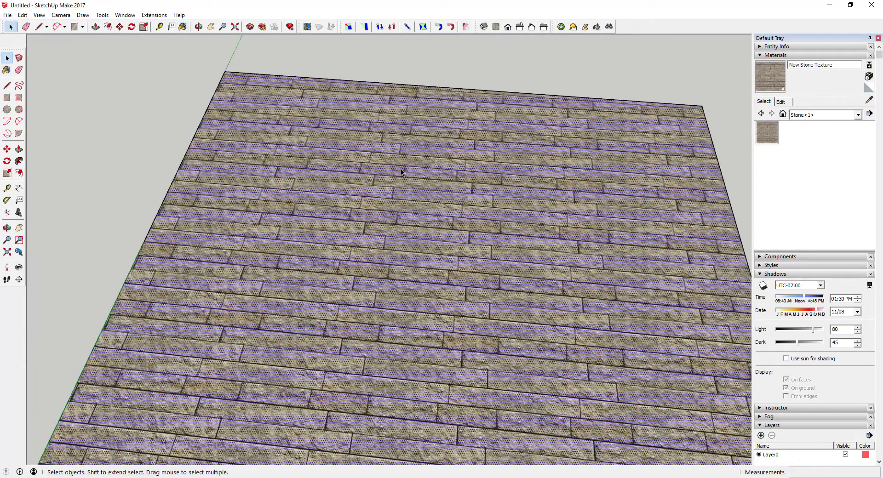
- Orbit and zoom around the plane to inspect the tiled stone-block cladding edge to edge
scroll(469, 276, "down", 3)
scroll(479, 254, "up", 3)
scroll(481, 218, "up", 2)
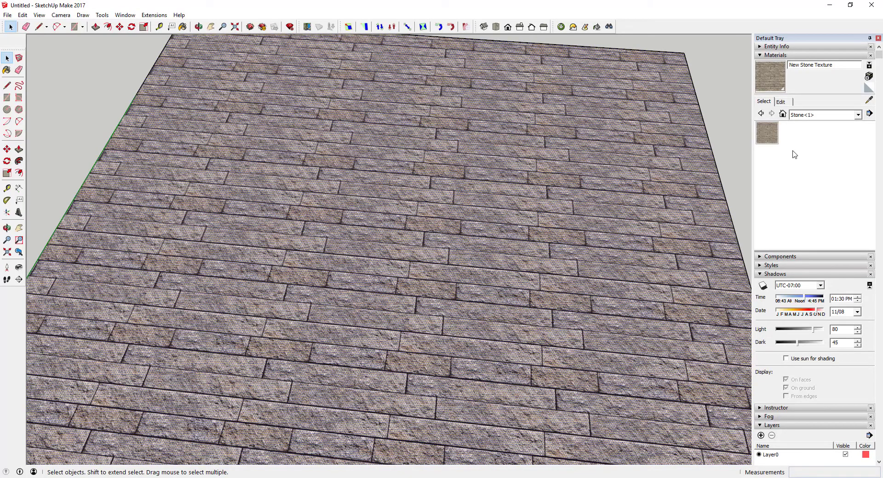
scroll(559, 267, "down", 5)
middle_click_drag(561, 268, 567, 230)
scroll(567, 230, "up", 5)
scroll(541, 216, "down", 3)
scroll(542, 215, "down", 4)
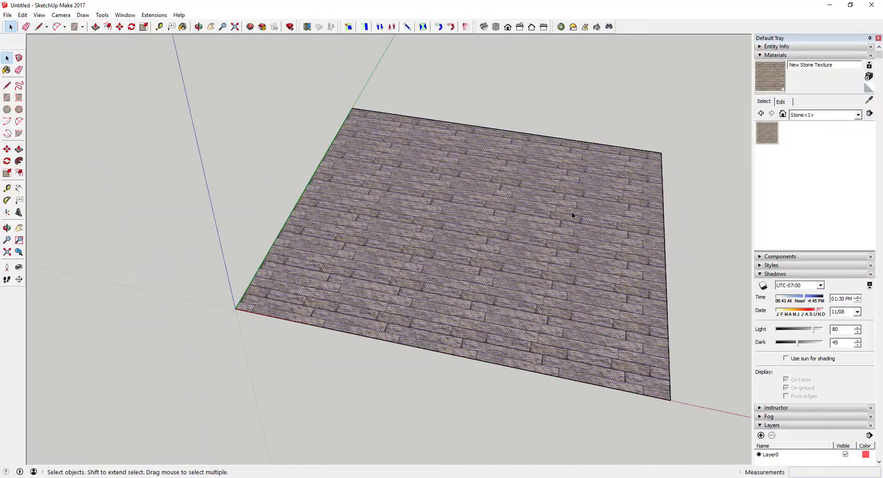
scroll(614, 228, "up", 5)
scroll(569, 206, "down", 2)
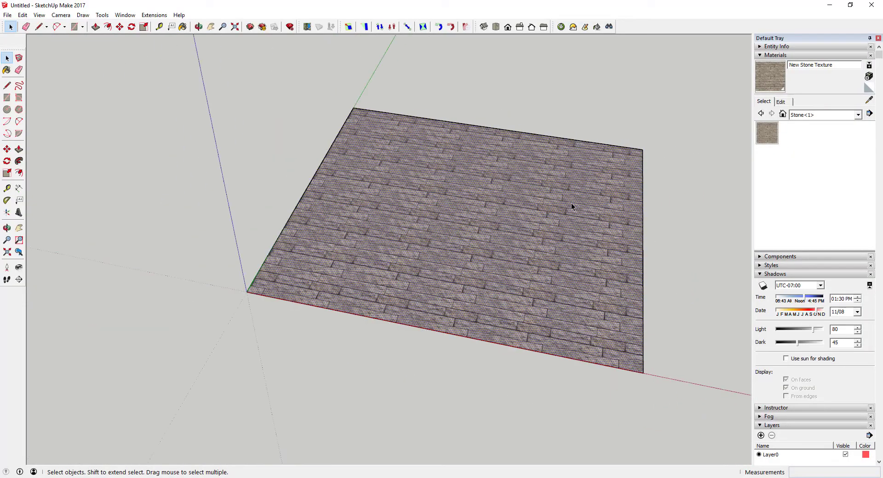
scroll(580, 243, "up", 2)
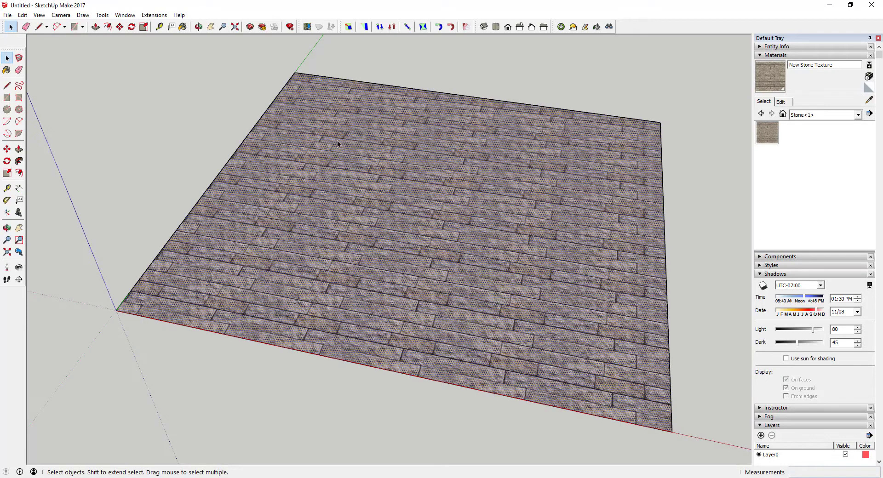
middle_click_drag(604, 212, 587, 222)
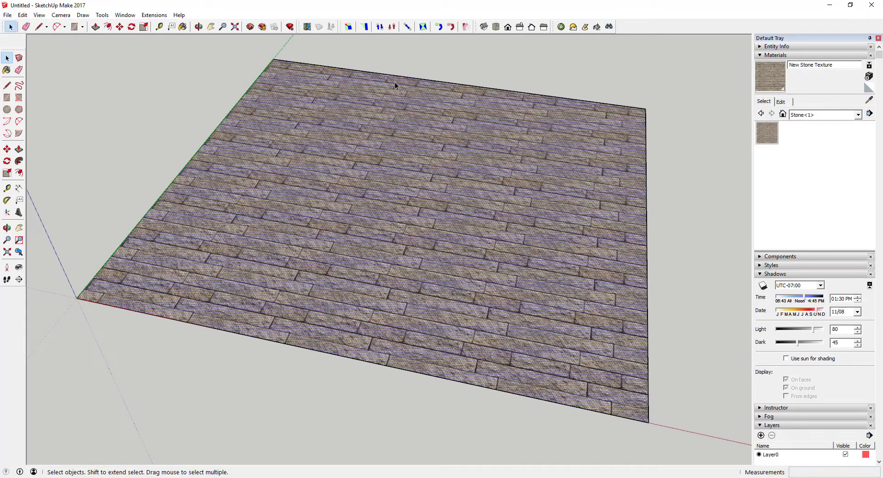
scroll(475, 234, "down", 2)
scroll(478, 226, "up", 4)
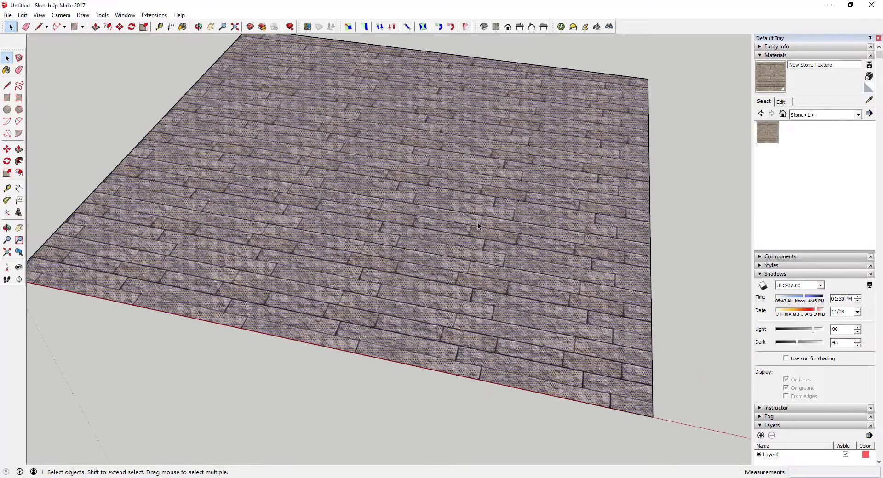
middle_click_drag(414, 105, 455, 143)
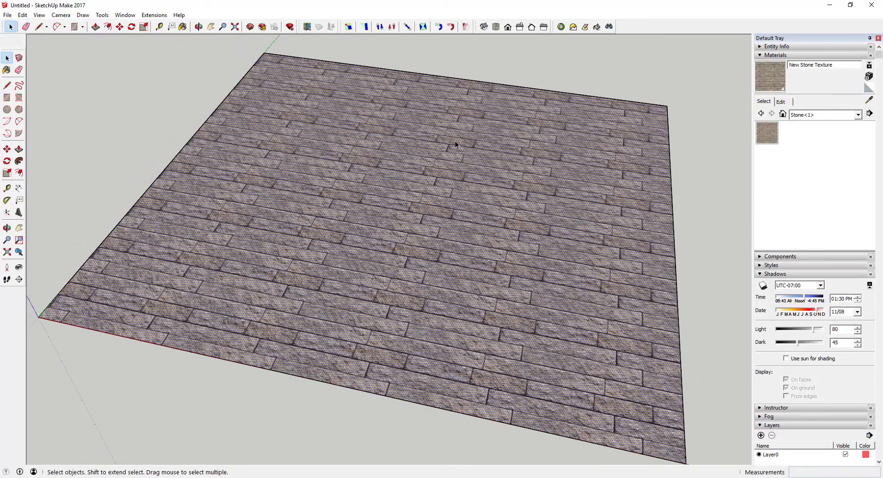